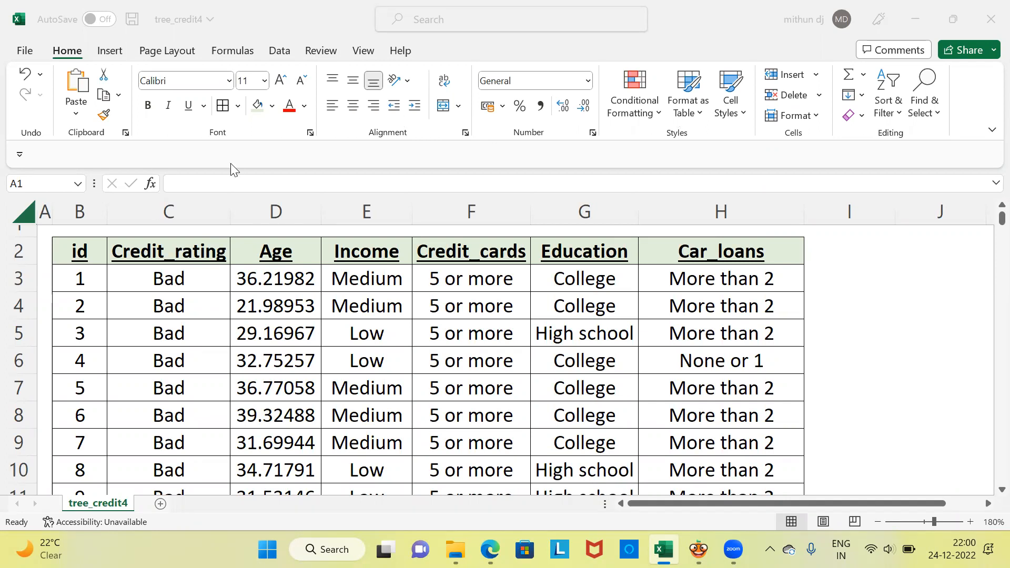
Examine the id and Credit_rating columns of the tree_credit4 worksheet.
left_click(47, 231)
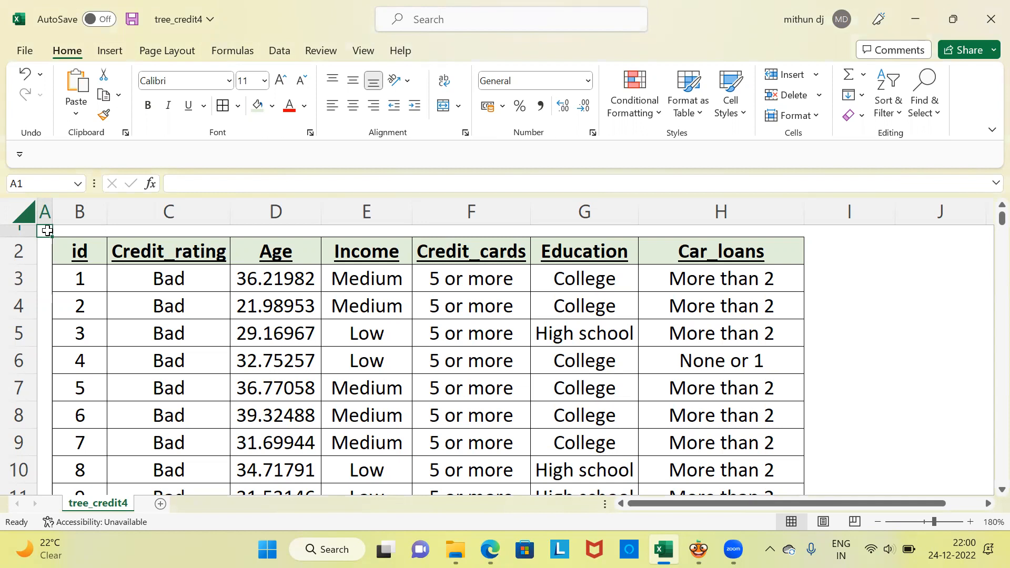
left_click(90, 254)
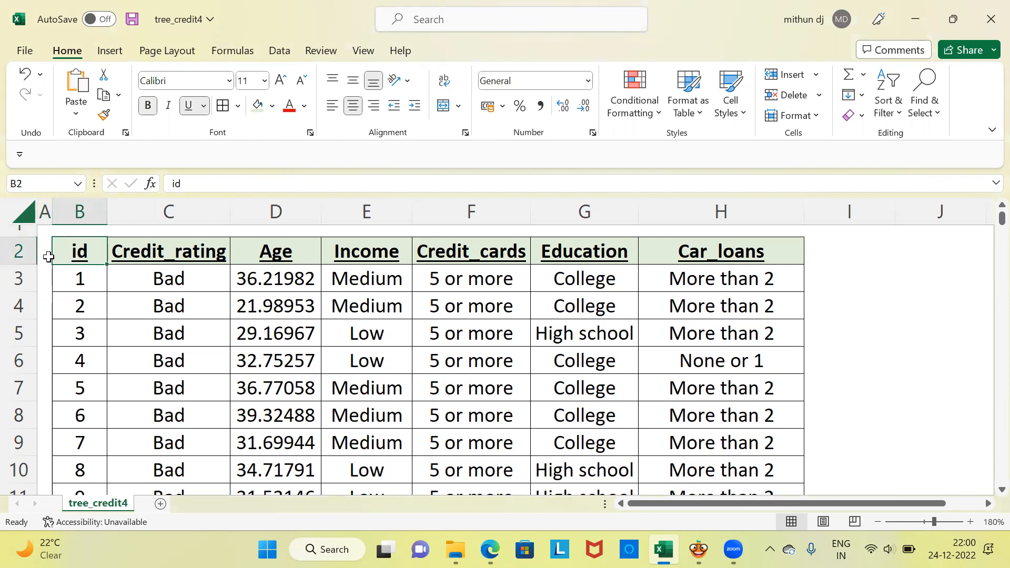
left_click(147, 256)
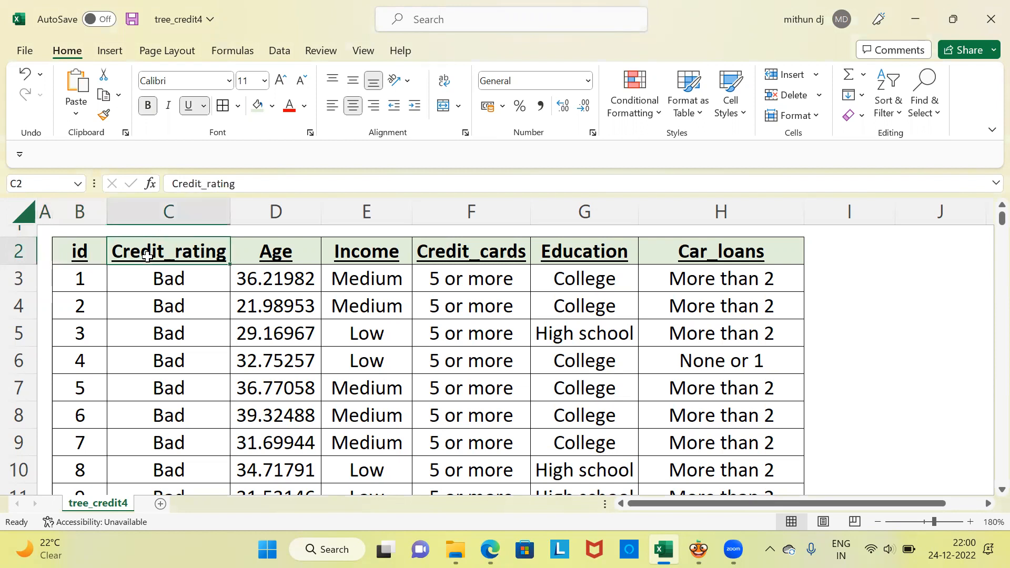
left_click(168, 211)
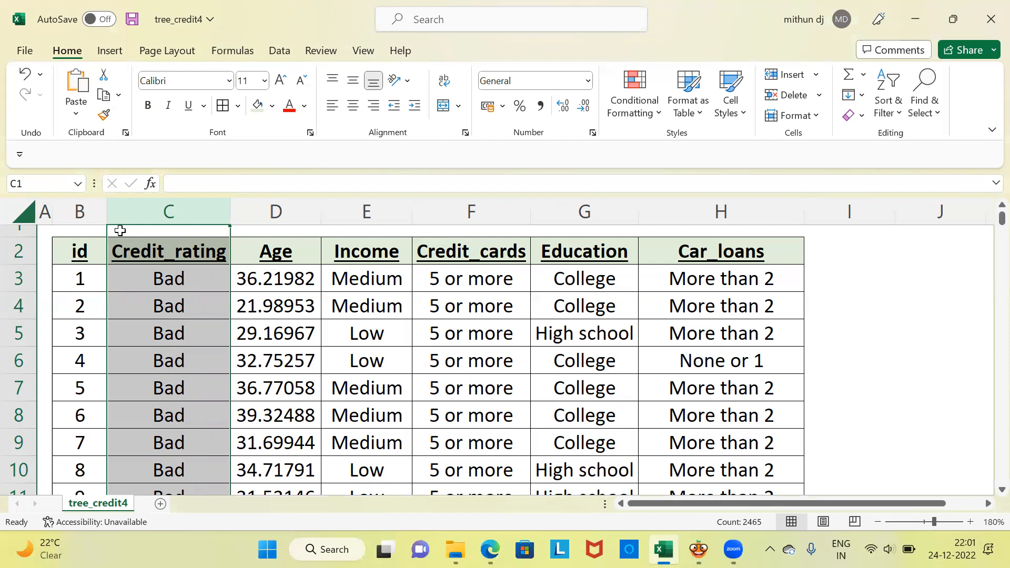
Look through the Credit_rating values from the first record to the last, and return to the column's header.
left_click(174, 285)
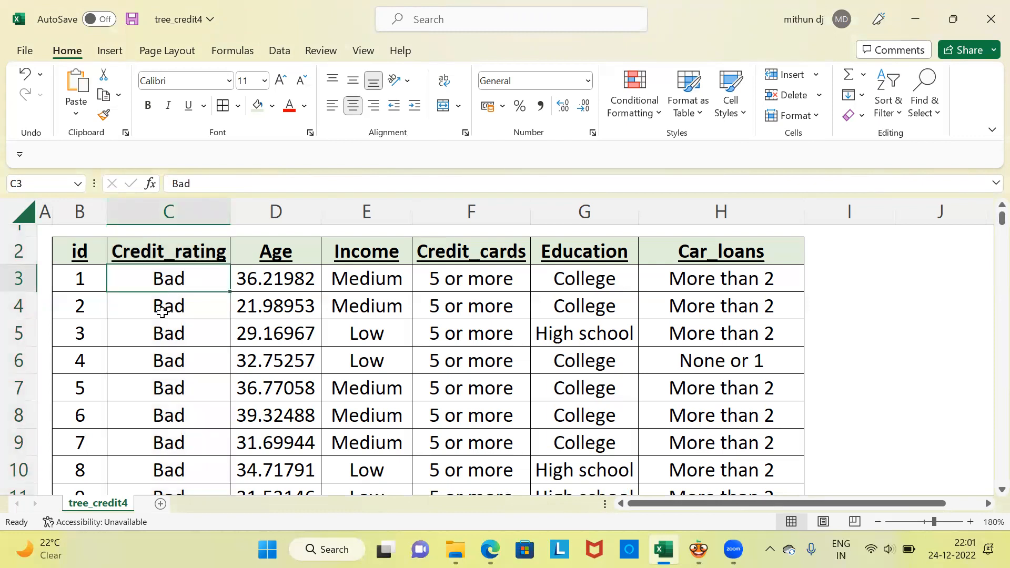
key("Down")
key("Down")
key("Down")
key("Down")
key("Down")
key("Down")
key("Down")
key("Down")
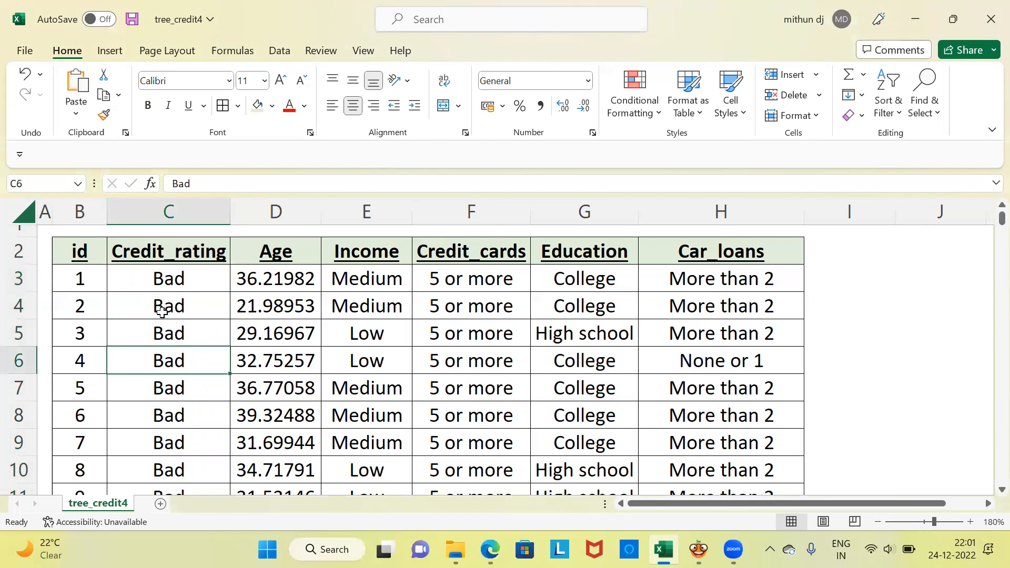
key("ctrl+Down")
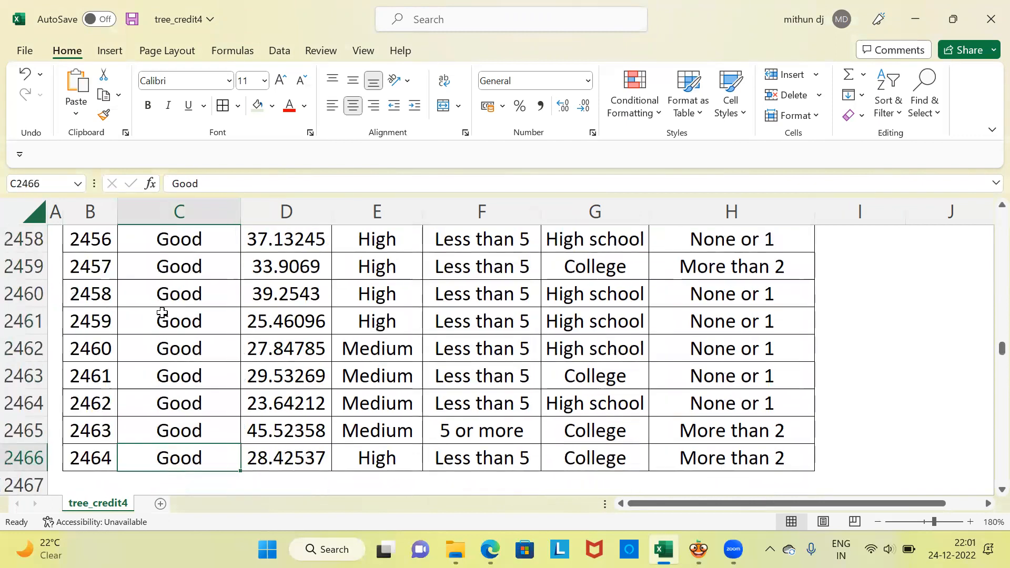
key("Up")
key("Up")
key("Up")
key("Up")
key("Up")
key("Up")
key("Up")
key("Up")
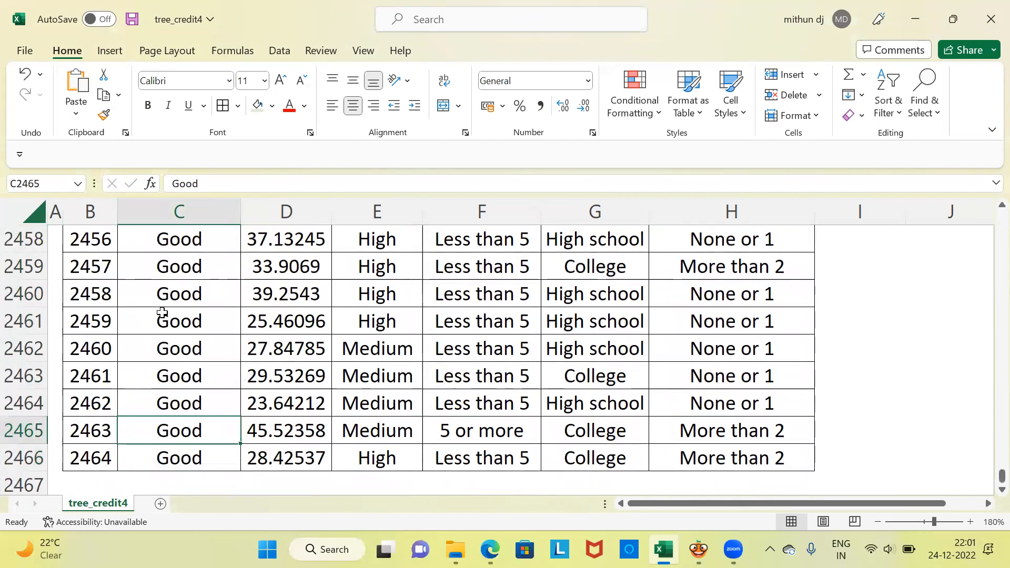
key("Up")
key("Up")
key("Up")
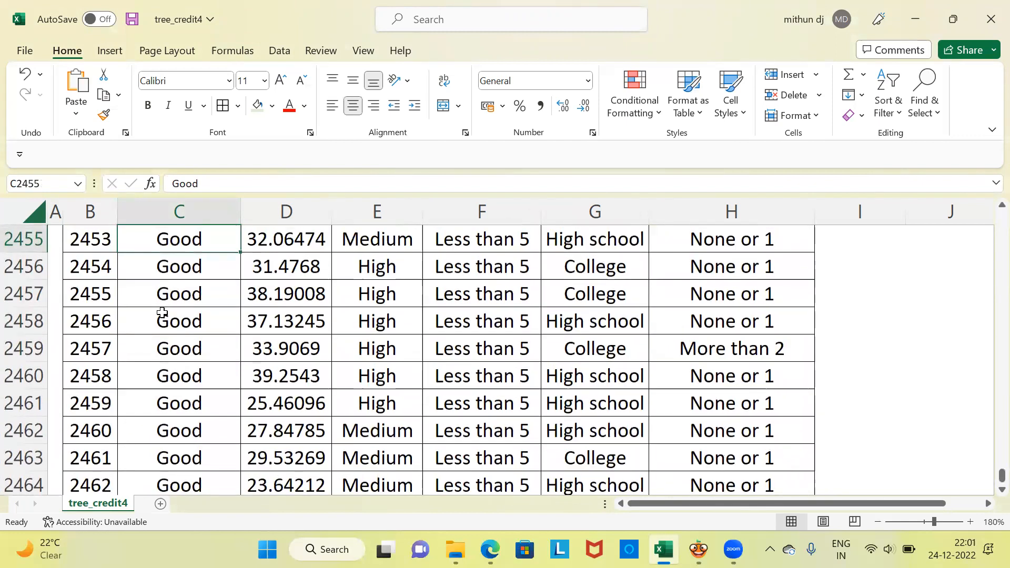
key("ctrl+Up")
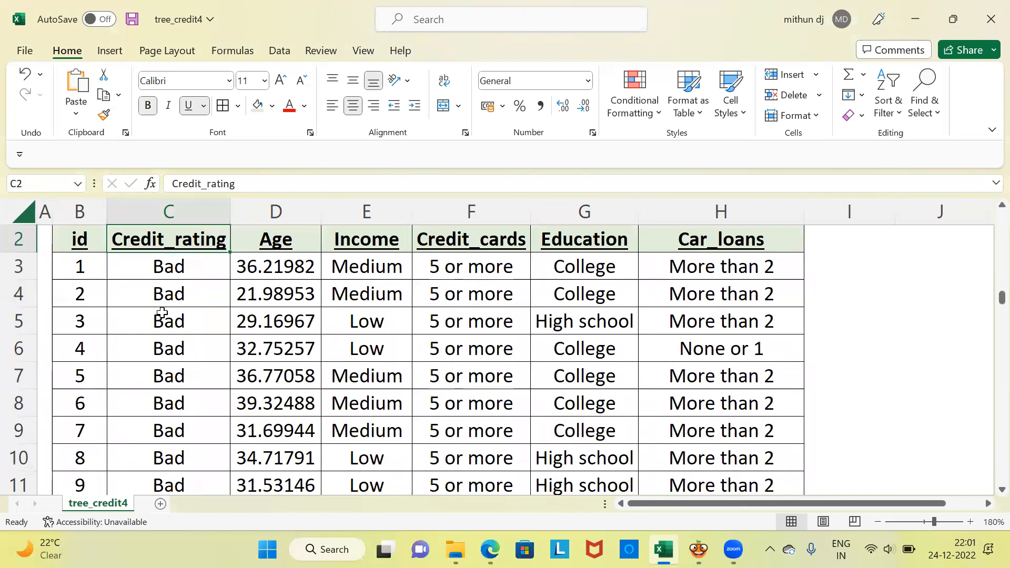
key("Up")
key("Down")
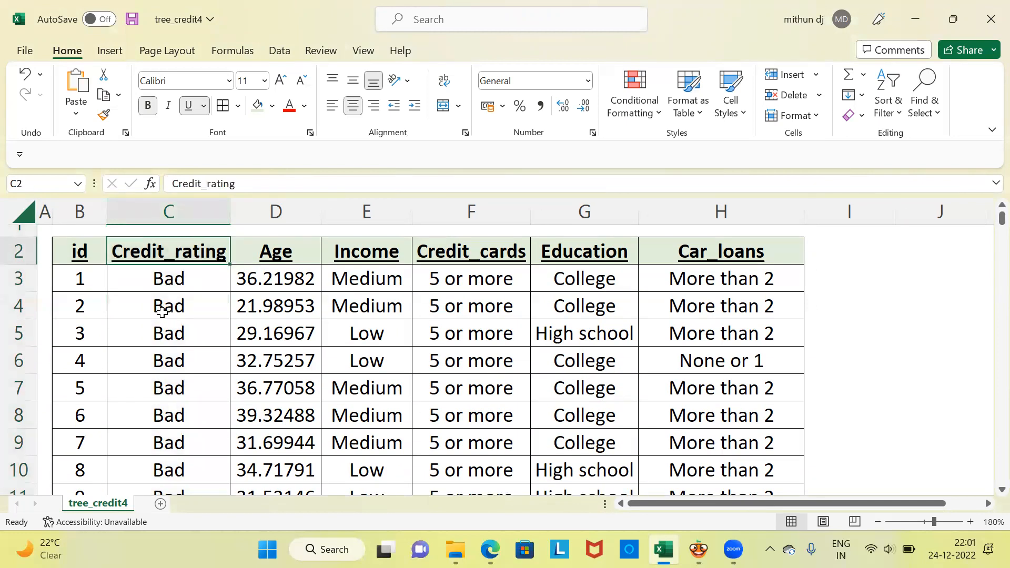
Review the Age, Income, Credit_cards, Education and Car_loans column headers in turn.
left_click(280, 249)
left_click(370, 253)
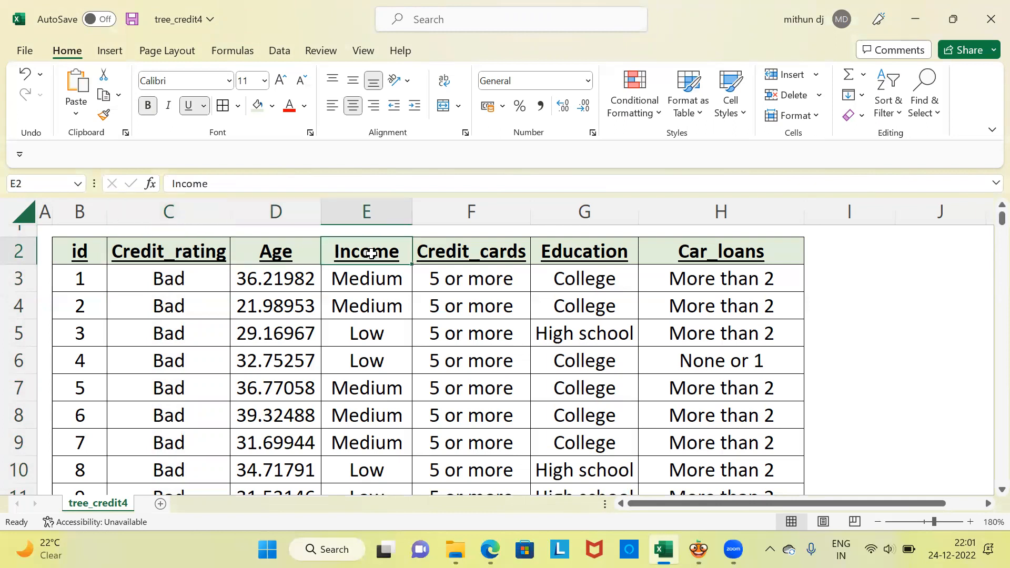
left_click(477, 245)
left_click(579, 249)
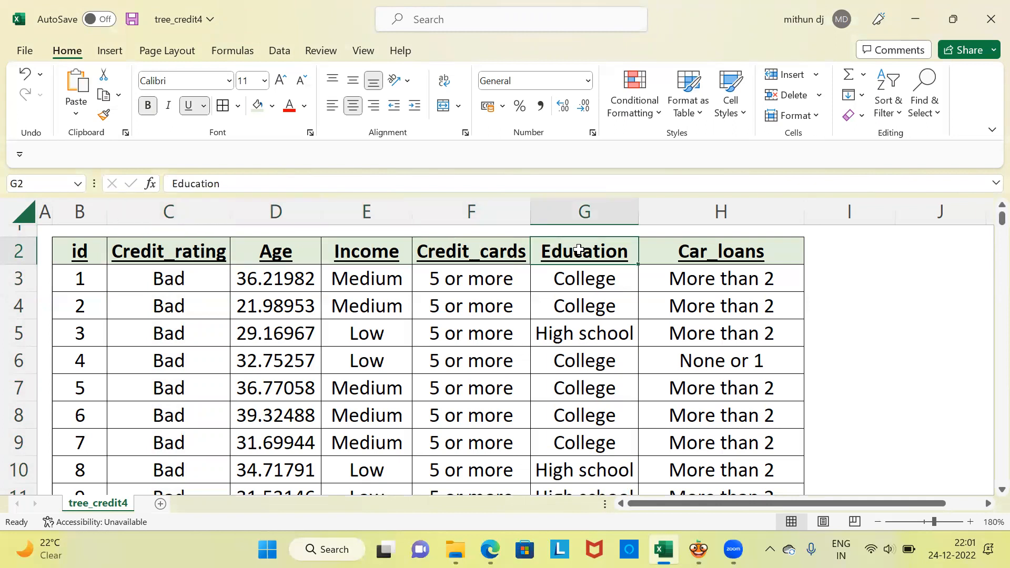
left_click(696, 252)
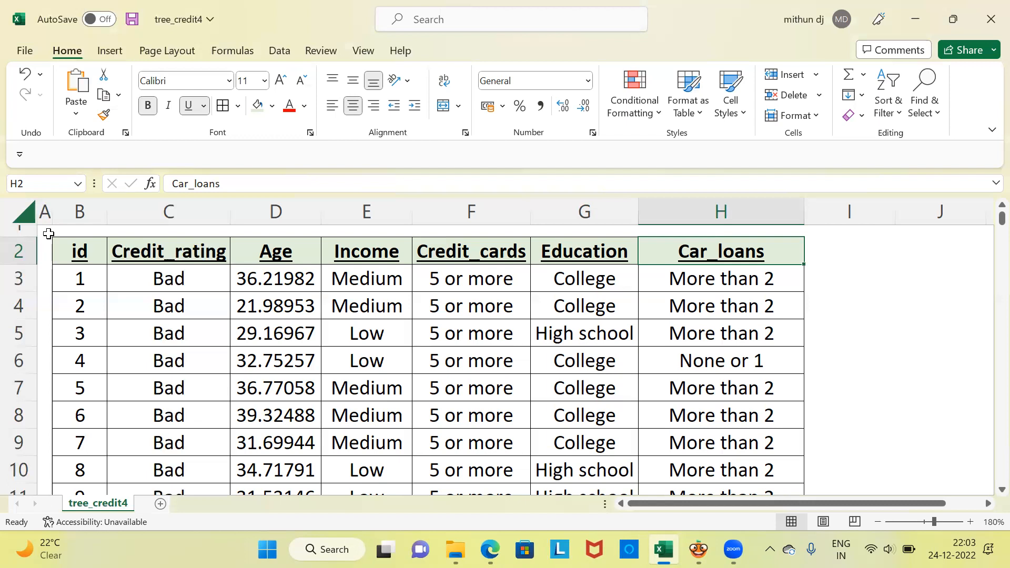
Switch to Orange and place a File widget in the upper part of the empty canvas.
mouse_move(698, 550)
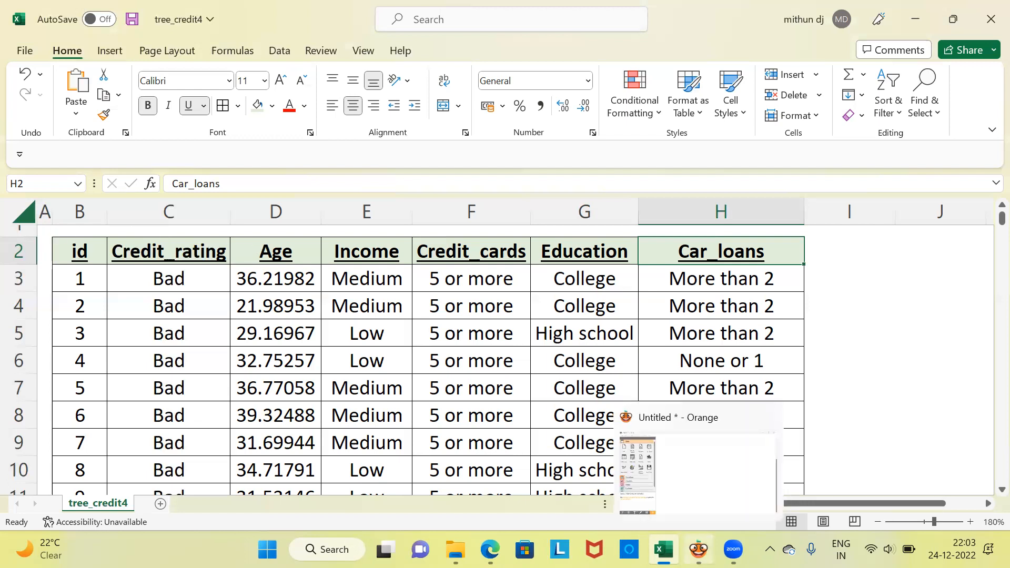
left_click(689, 505)
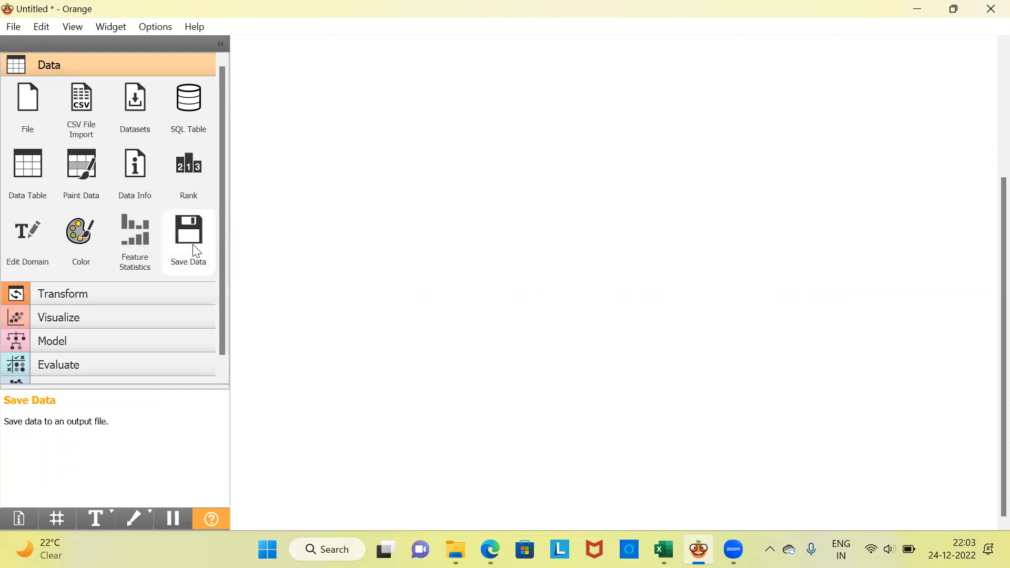
left_click(30, 109)
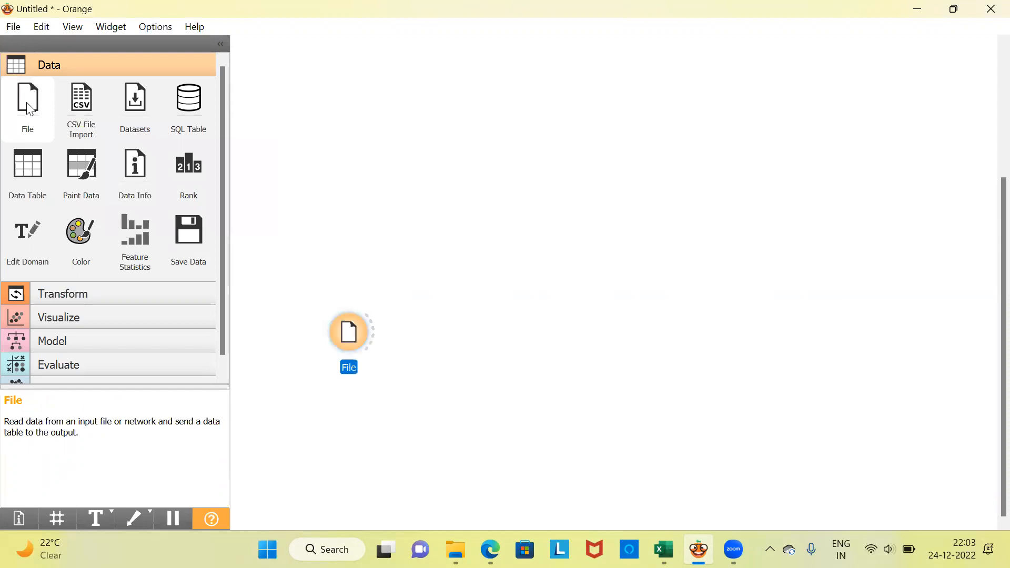
left_click_drag(349, 340, 310, 237)
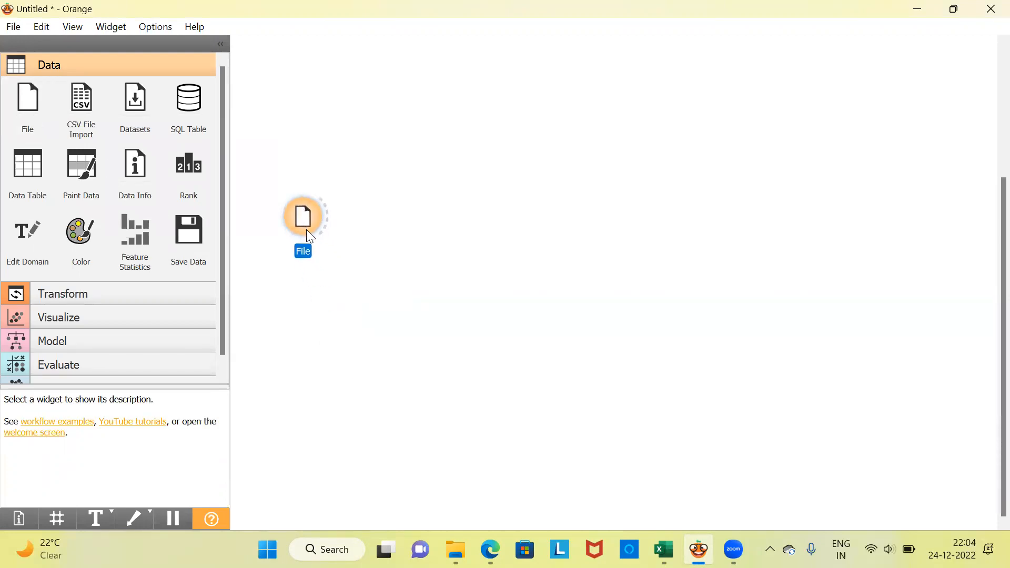
Open the File widget and examine the types and roles of the id, Credit_rating and Age columns in tree_credit4.csv.
double_click(306, 230)
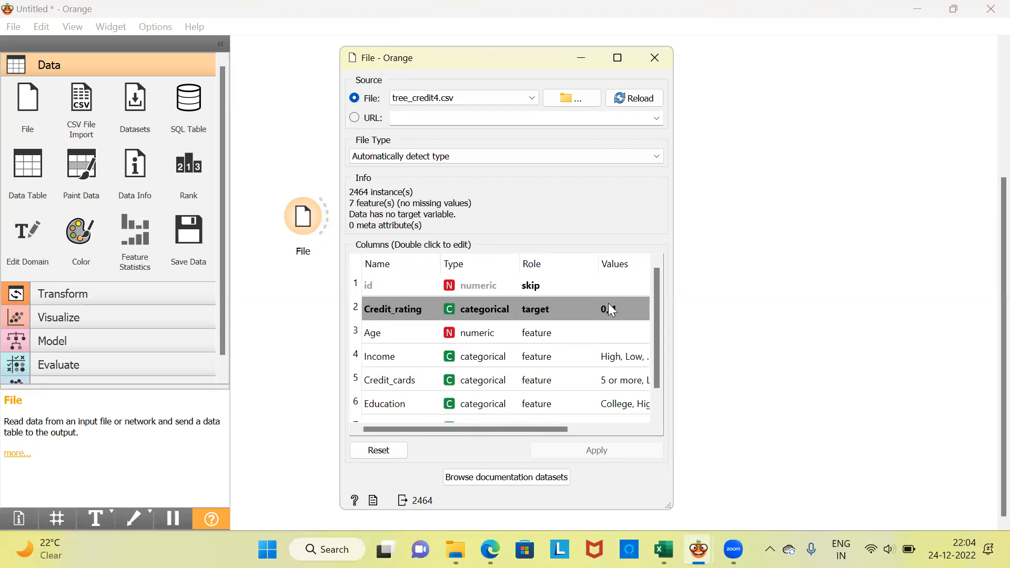
left_click_drag(656, 299, 659, 271)
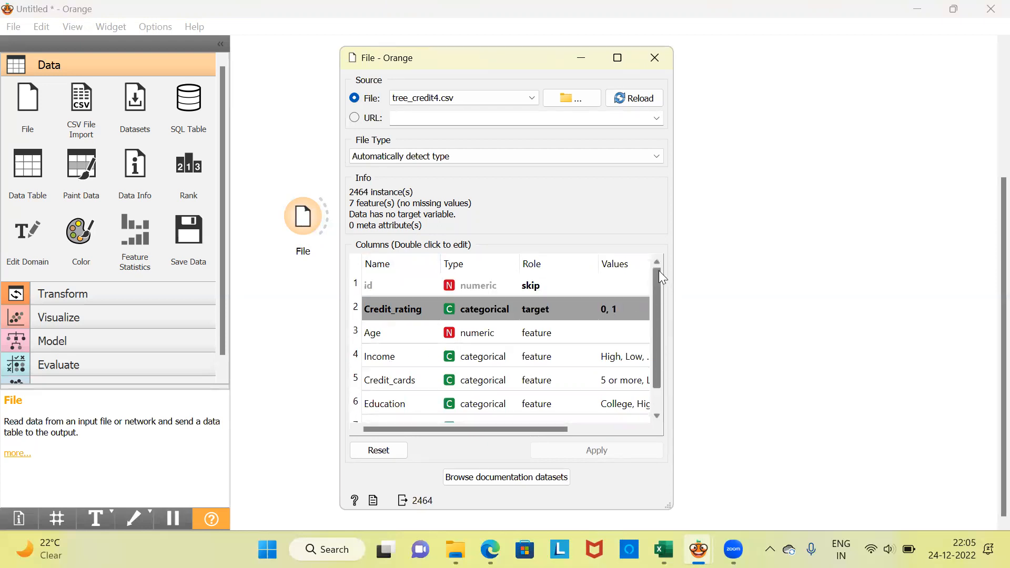
double_click(395, 287)
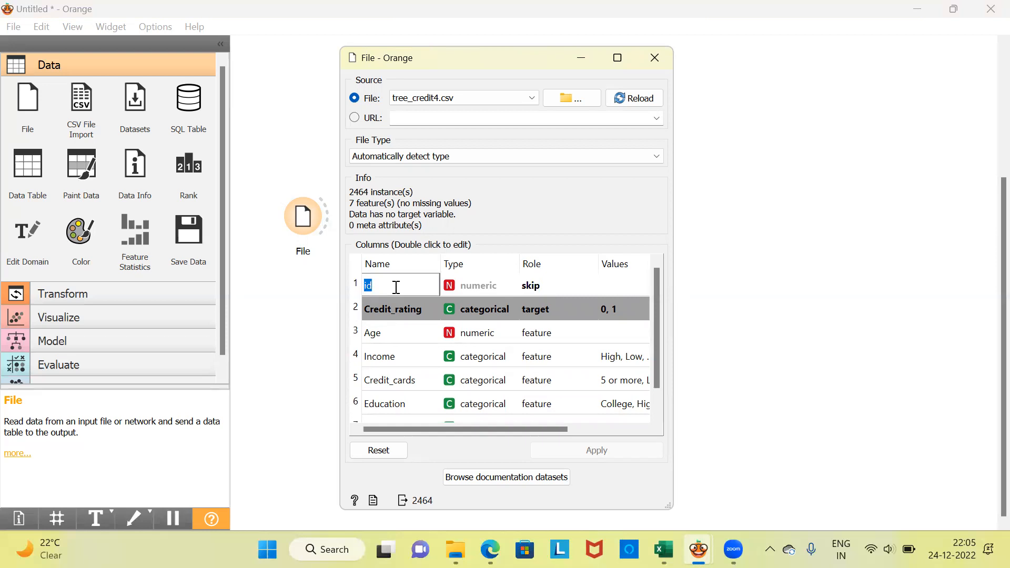
left_click(557, 289)
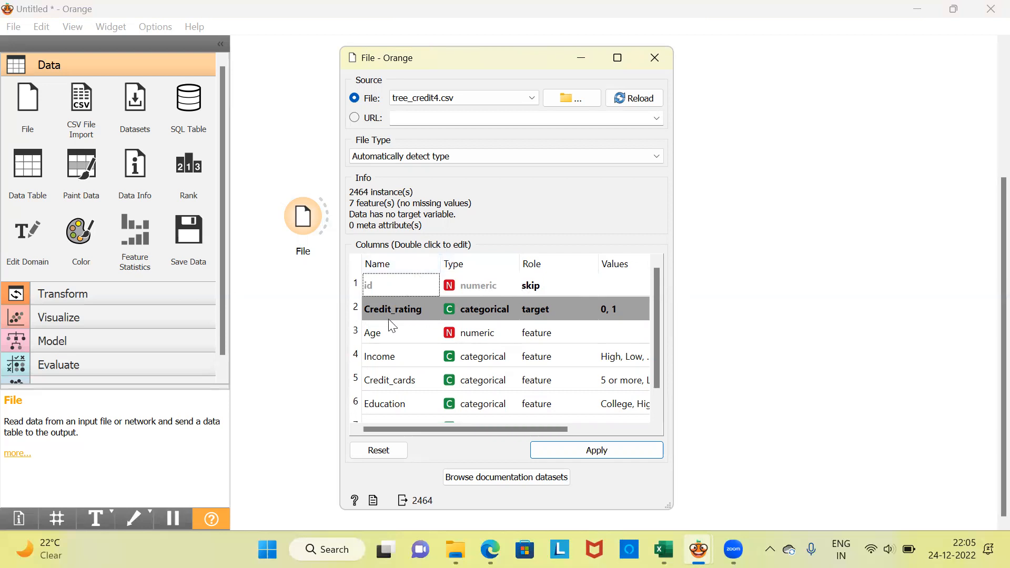
double_click(382, 334)
double_click(425, 309)
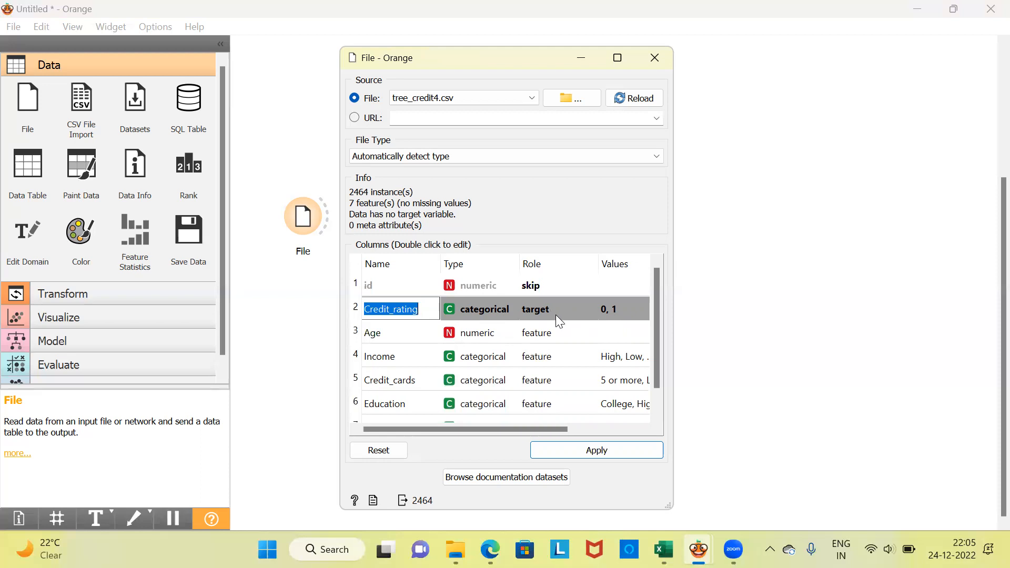
double_click(555, 332)
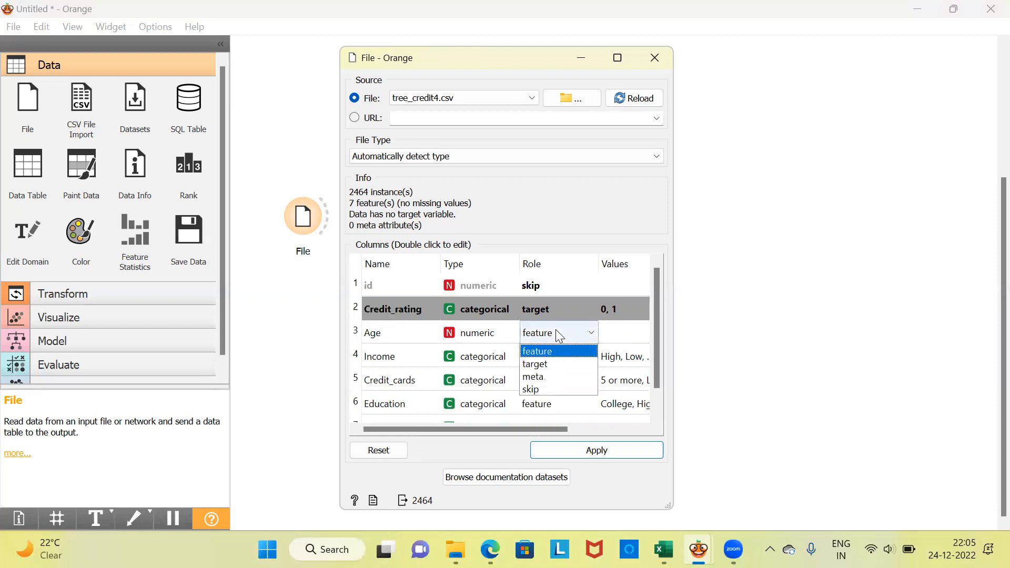
left_click(464, 342)
double_click(371, 340)
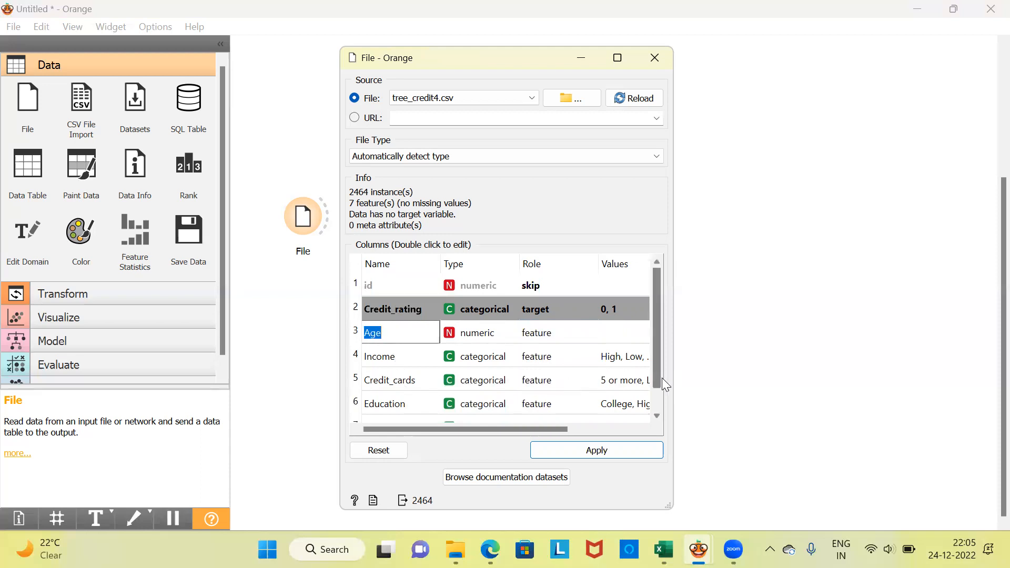
Apply the File widget's column settings for all variables through Car_loans and close its window.
left_click_drag(658, 379, 658, 411)
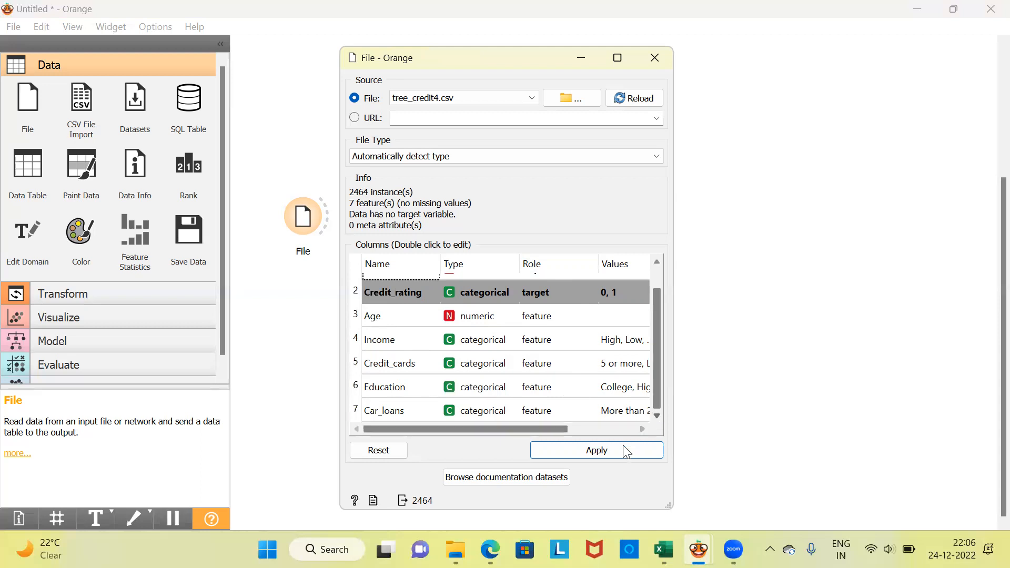
left_click(612, 455)
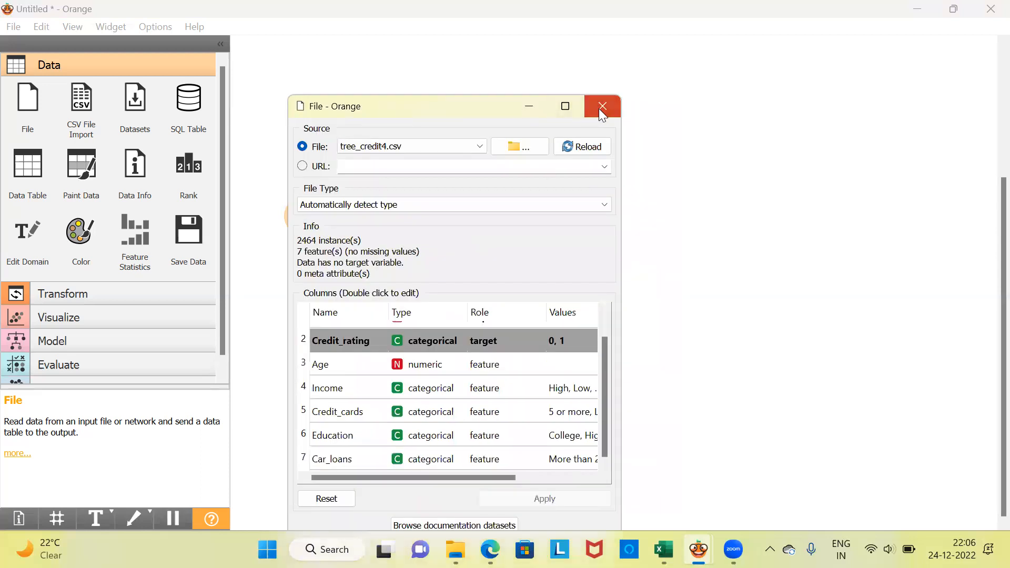
left_click(600, 105)
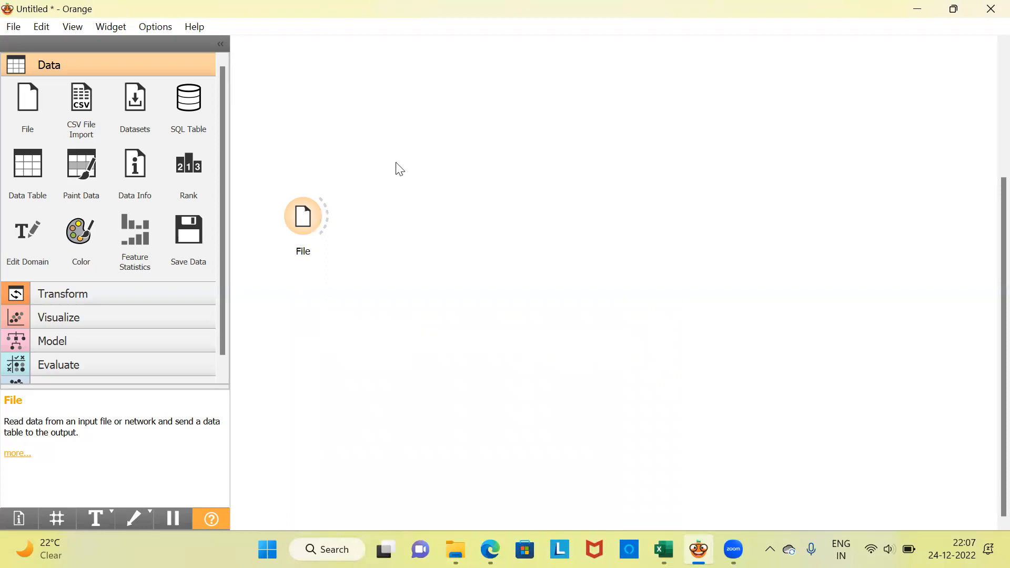
Add a Data Table widget above the File widget and connect the File widget's data output to it.
double_click(371, 162)
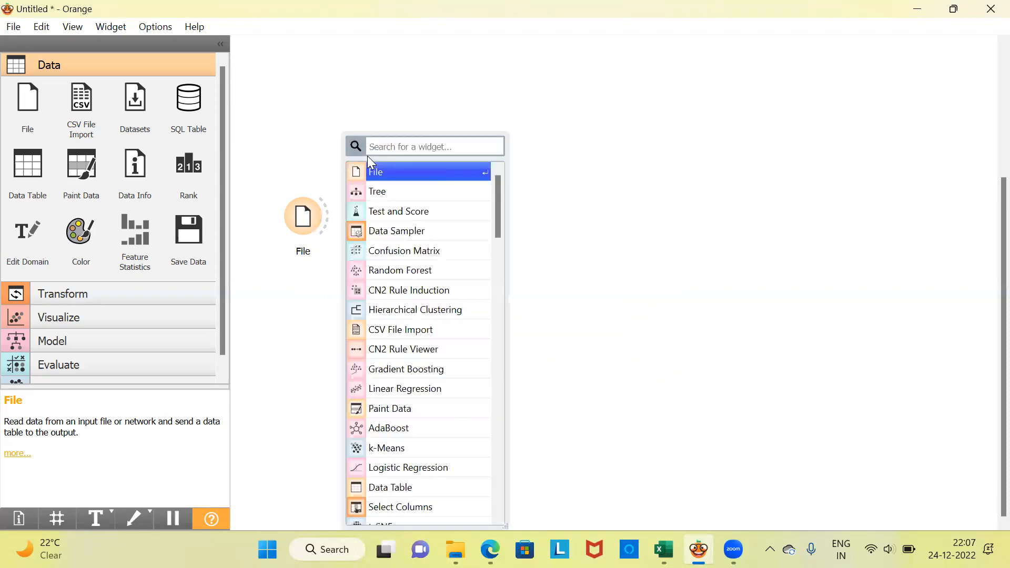
type("data")
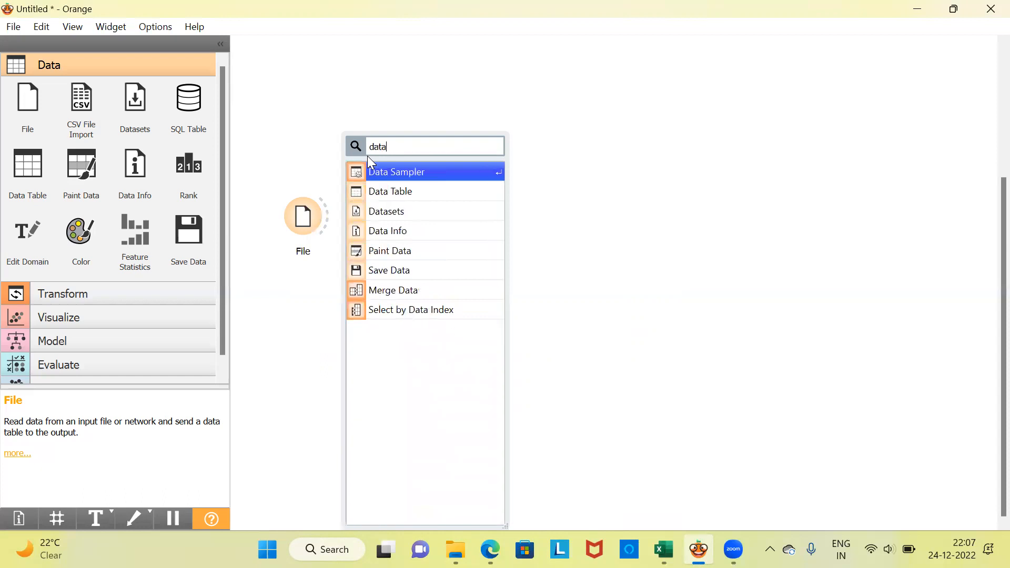
type(" table")
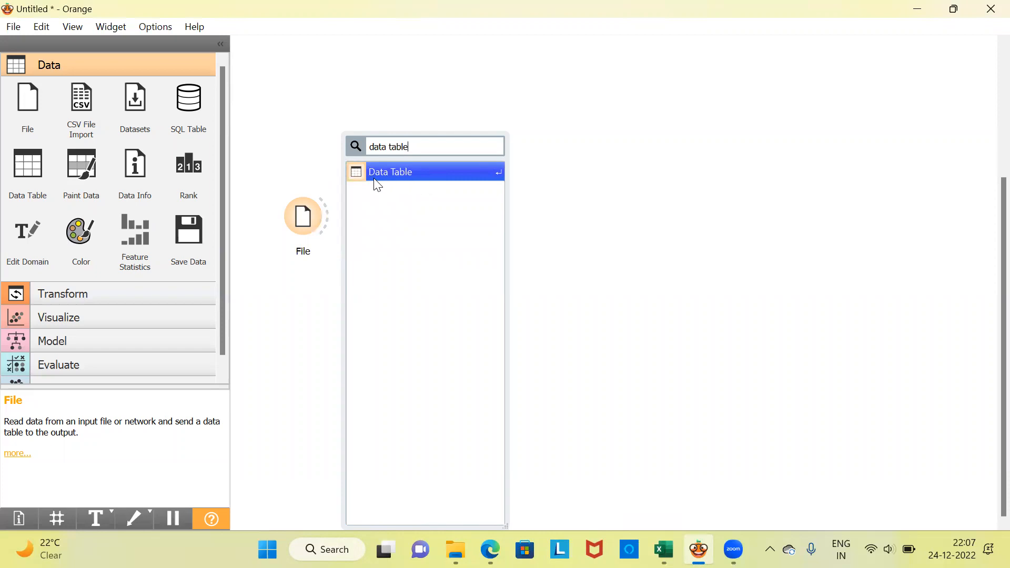
left_click(419, 181)
left_click_drag(379, 166, 412, 147)
left_click_drag(332, 222, 387, 163)
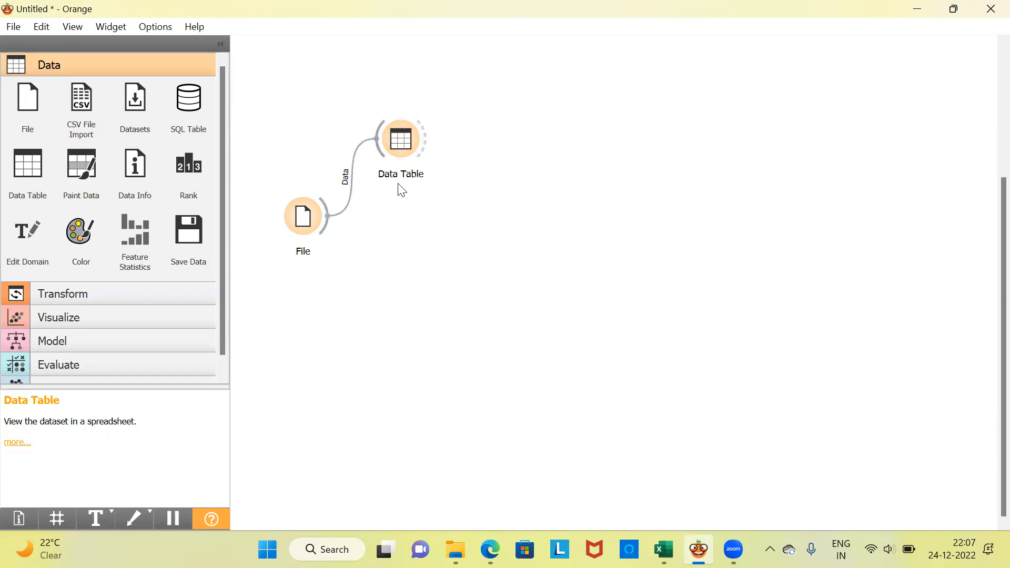
Open the Data Table and look through the credit records down to the middle rows and back to the first.
double_click(406, 148)
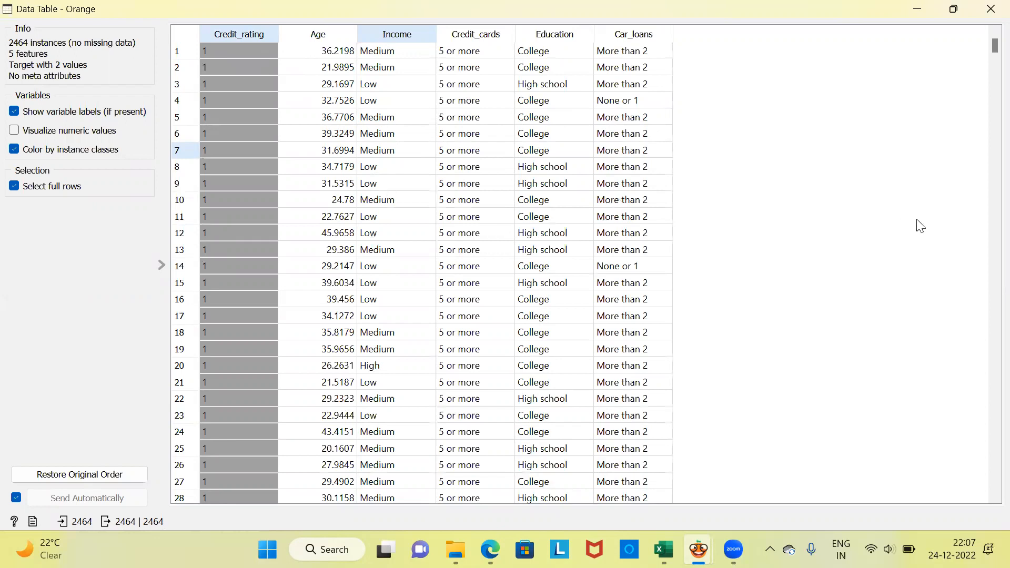
left_click_drag(987, 52, 985, 288)
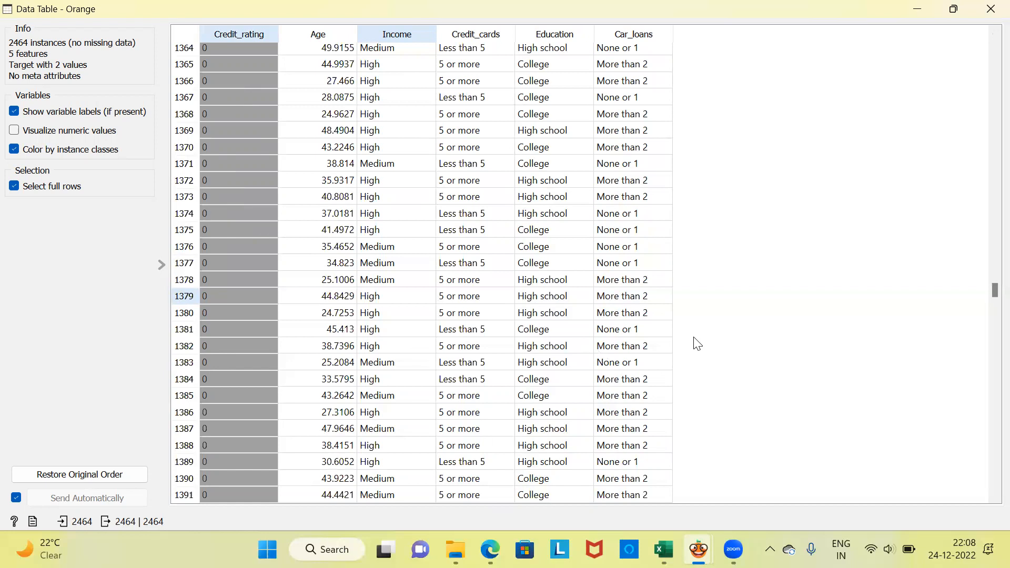
left_click_drag(984, 293, 989, 46)
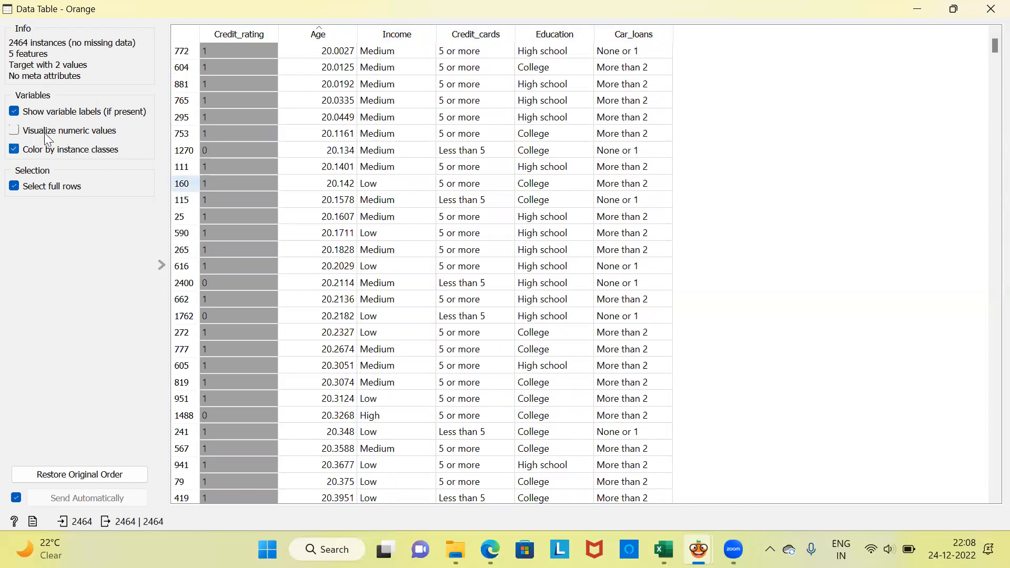
Turn on visualization of numeric values in the Data Table and look through the records sorted by Age.
left_click(15, 132)
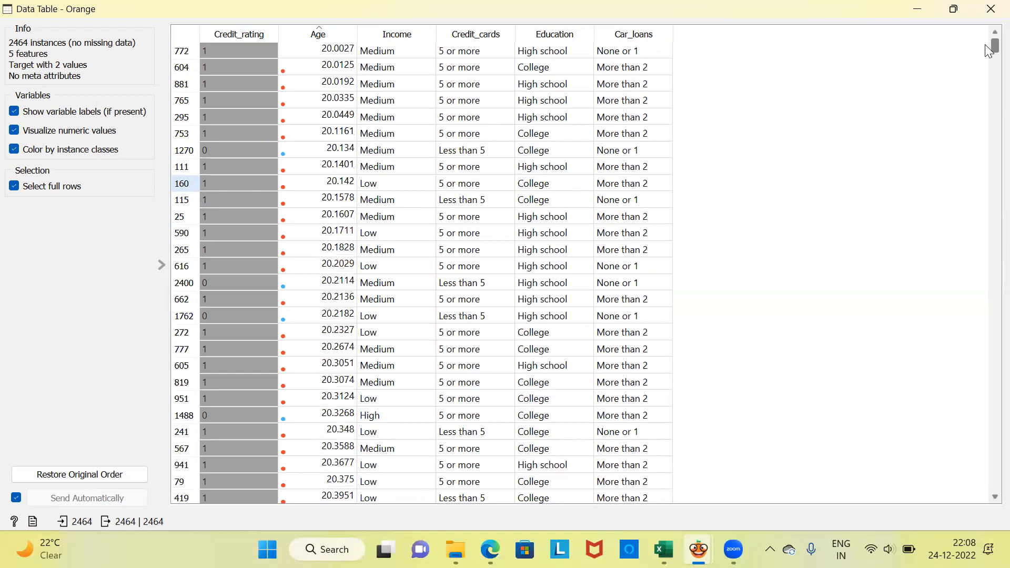
scroll(982, 105, "down", 20)
scroll(984, 119, "up", 20)
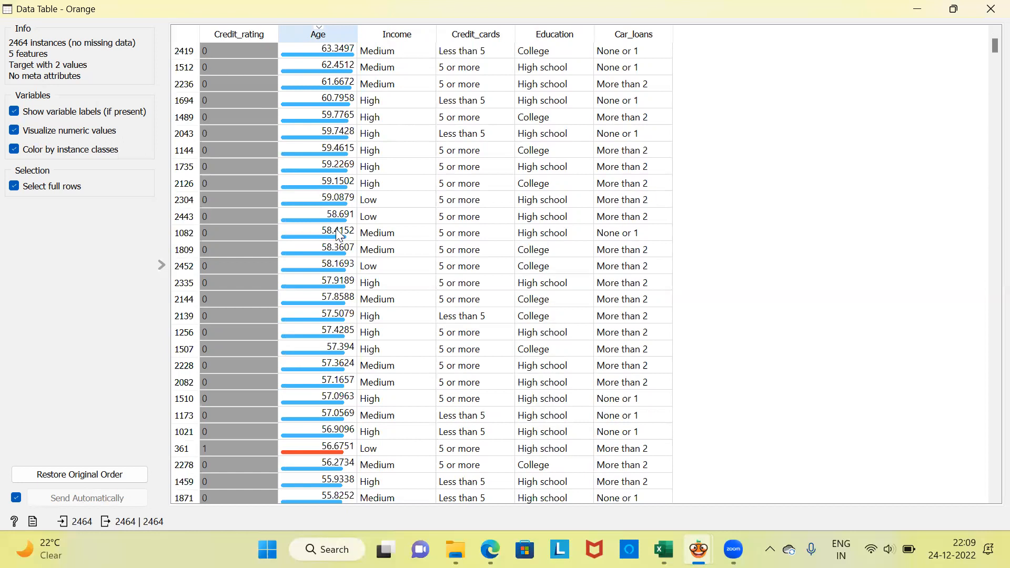
Select record 361, turn off the visualization of numeric values, and close the Data Table.
left_click(243, 448)
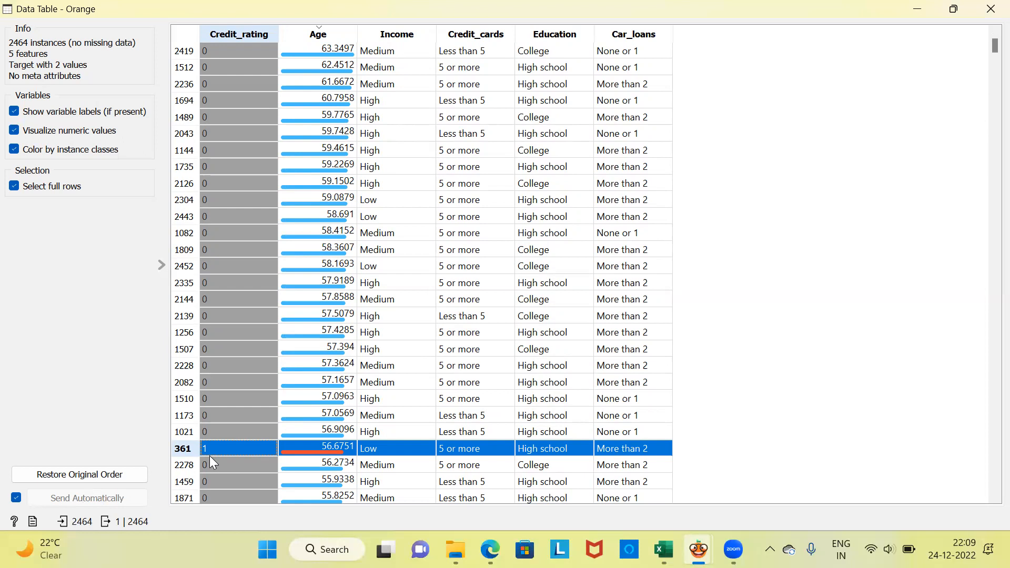
left_click(14, 131)
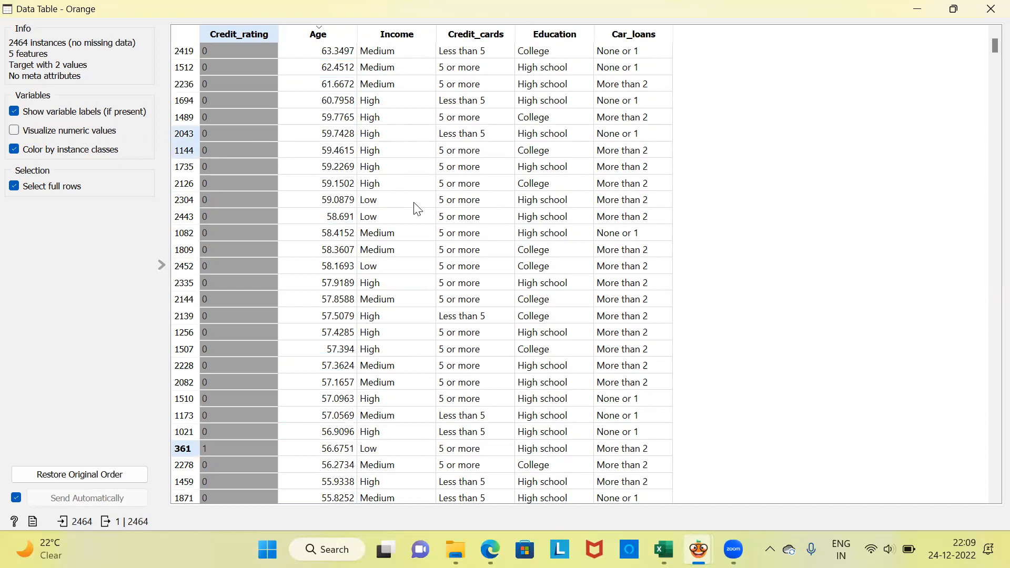
left_click(988, 12)
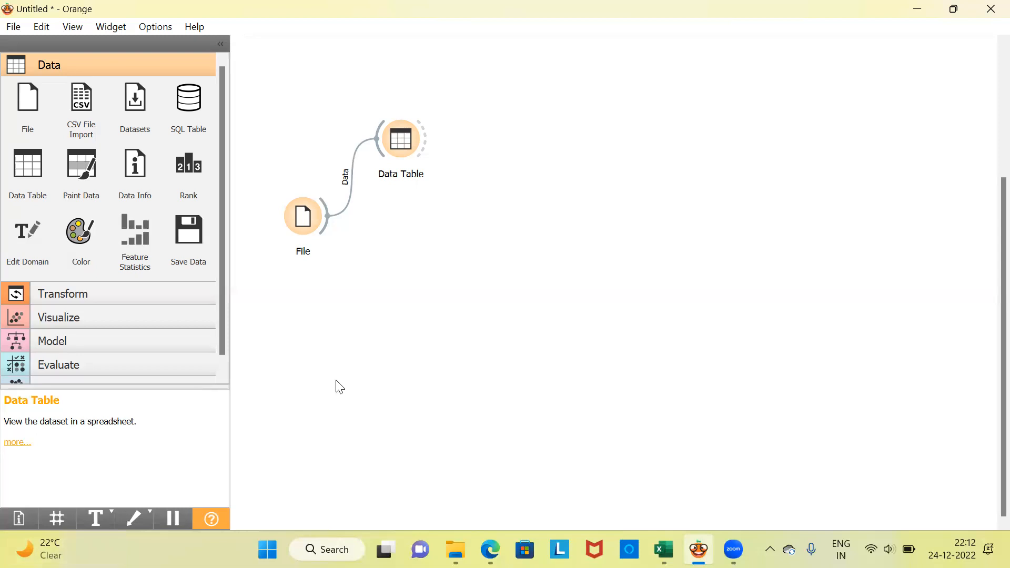
Add an AdaBoost widget below the Data Table widget and connect the File widget's data output to it.
right_click(399, 285)
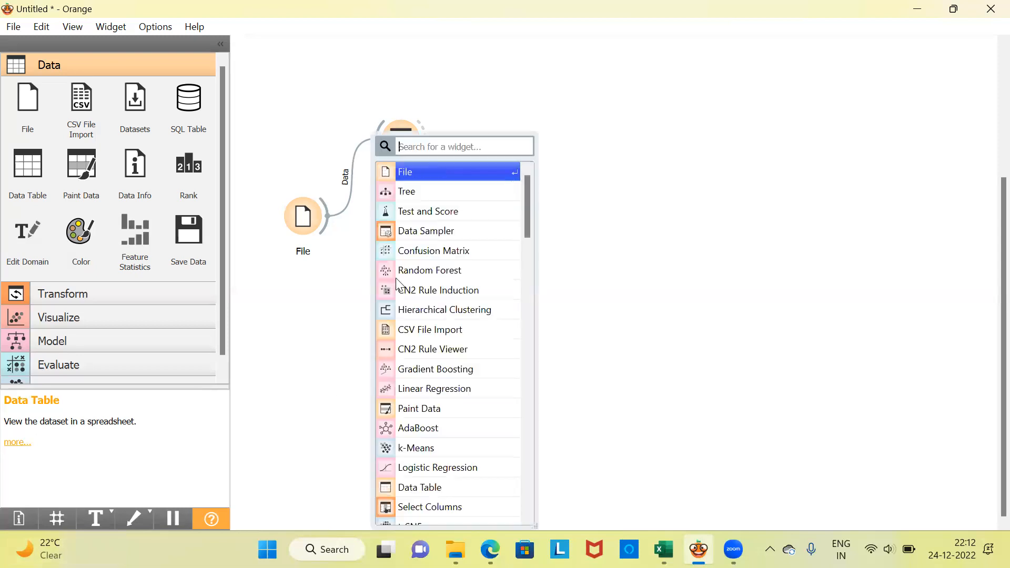
type("ada")
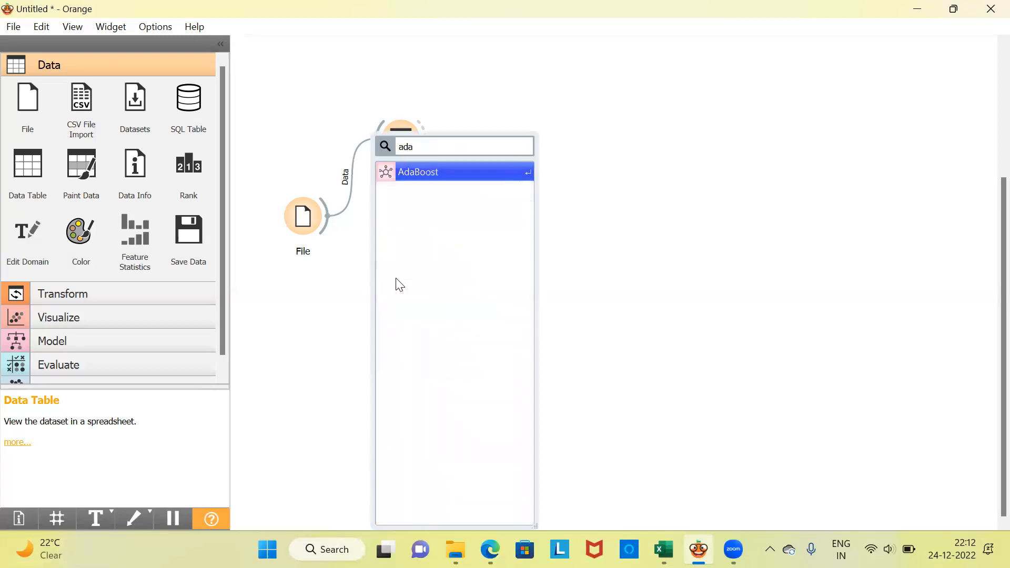
left_click(441, 178)
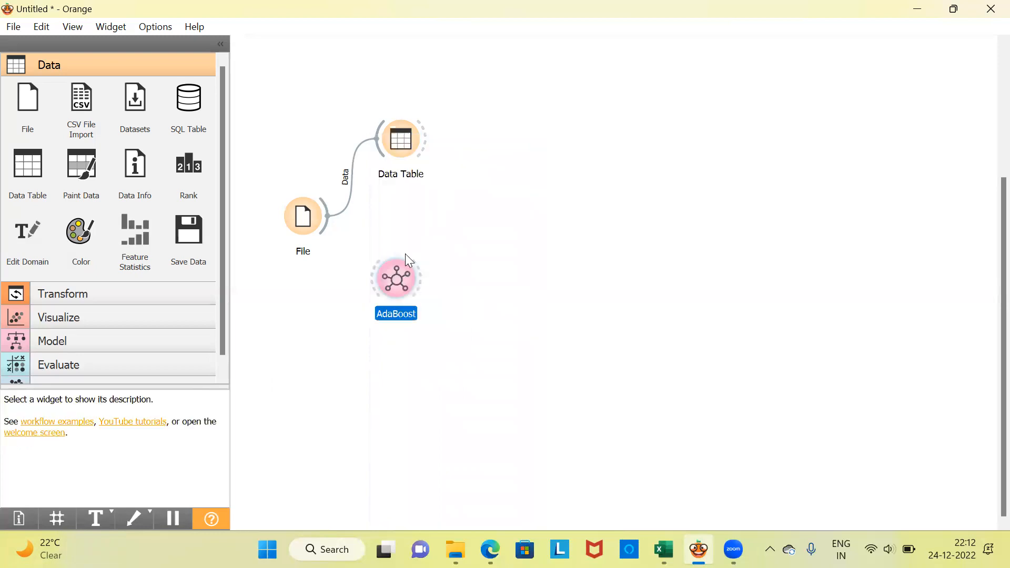
left_click_drag(399, 283, 406, 314)
left_click_drag(324, 218, 375, 300)
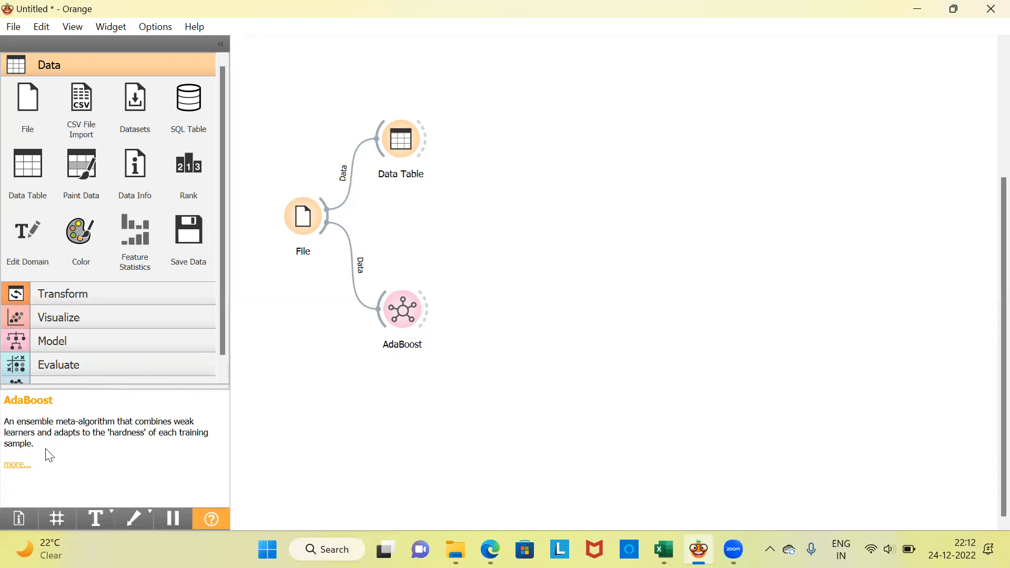
Open the AdaBoost settings and review the available classification algorithms and regression loss functions.
double_click(412, 318)
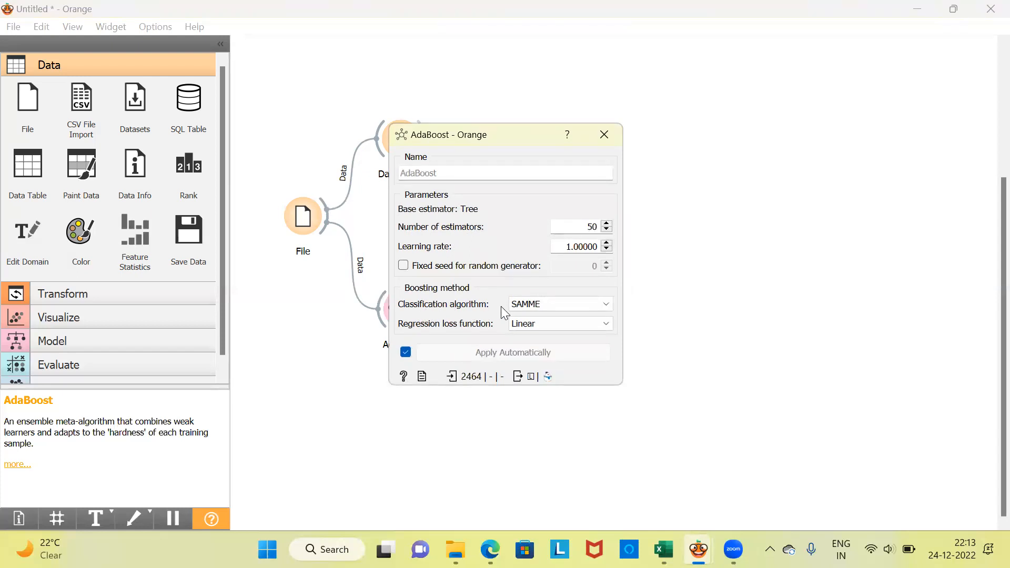
left_click(605, 305)
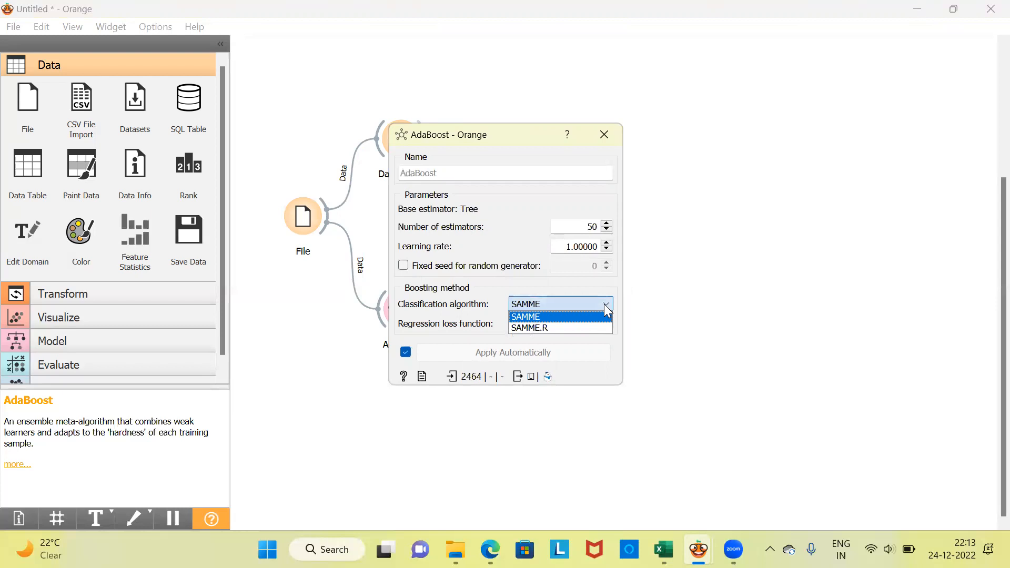
left_click(604, 304)
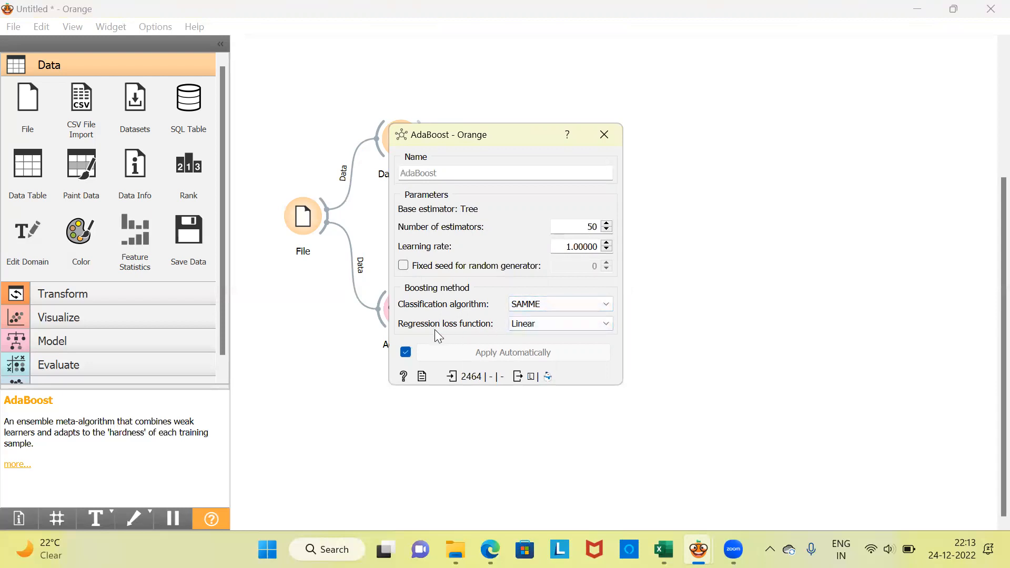
left_click(604, 324)
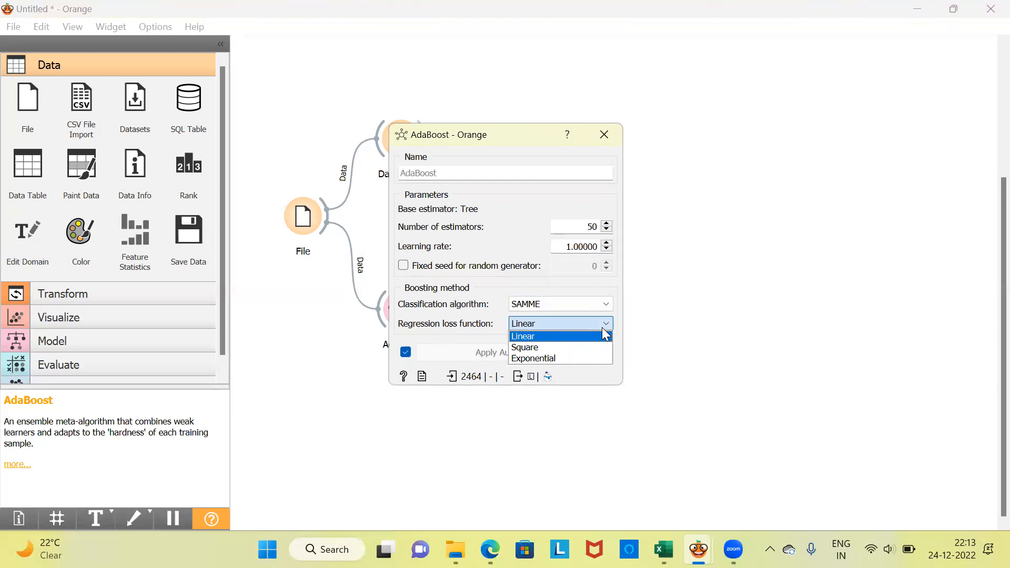
left_click(473, 327)
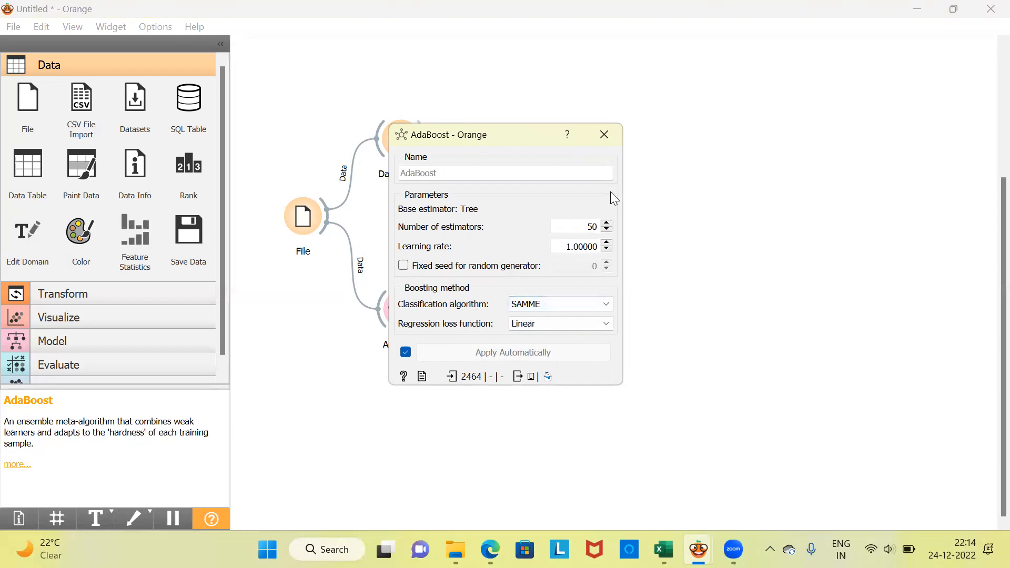
left_click(605, 135)
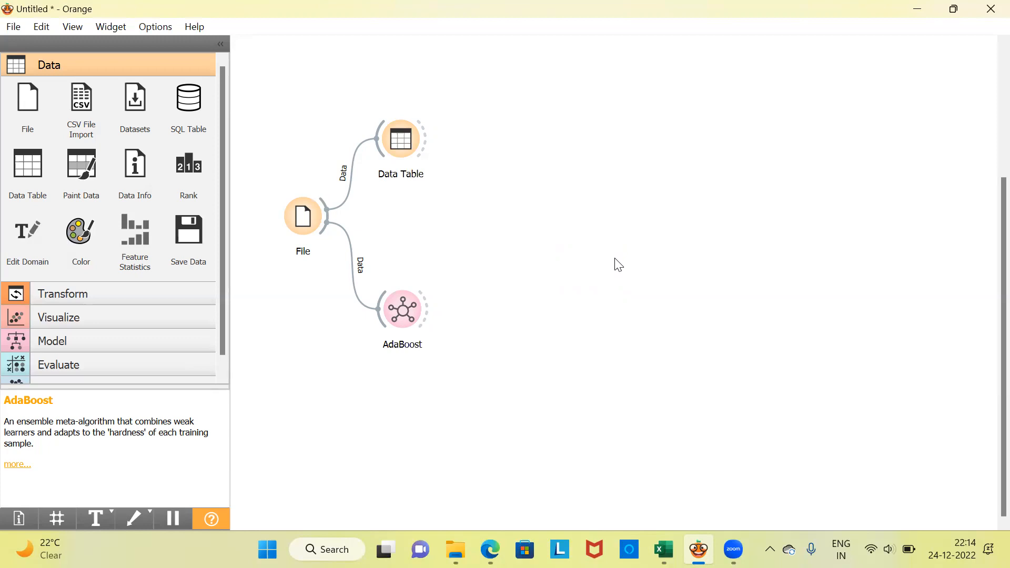
Add a Test and Score widget and feed it the AdaBoost learner and the File widget's data.
right_click(512, 221)
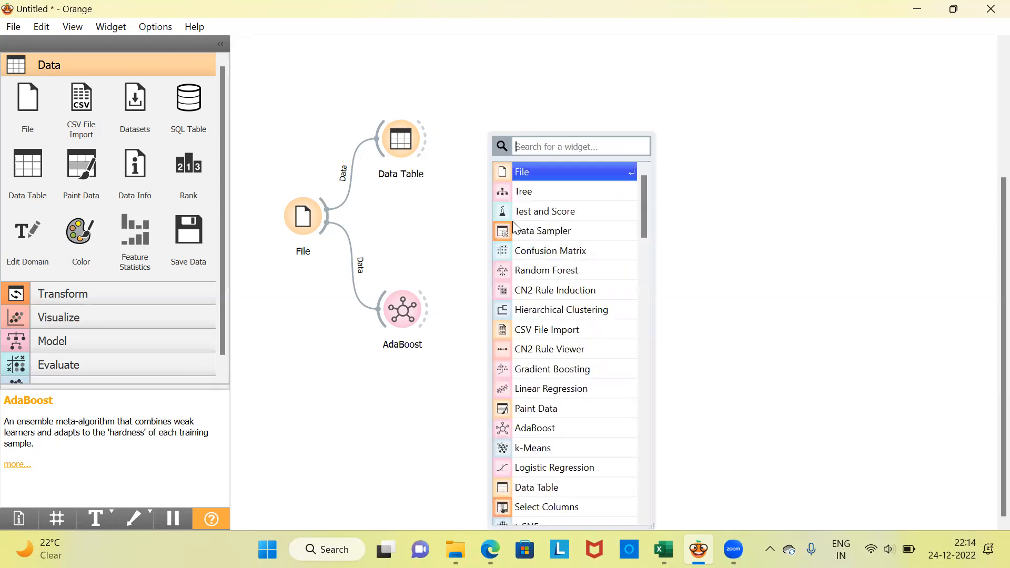
type("test")
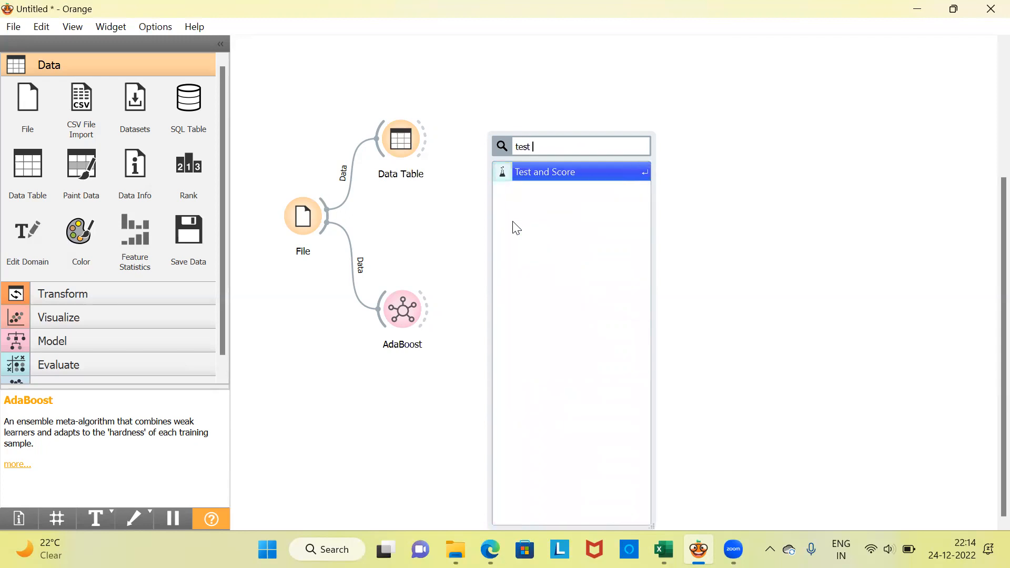
left_click(566, 179)
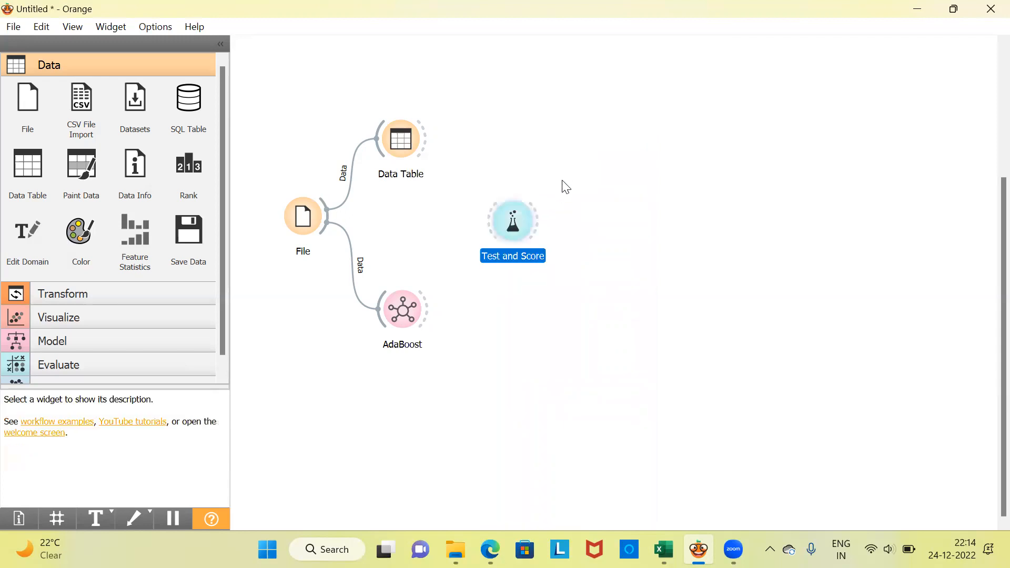
left_click_drag(524, 222, 559, 218)
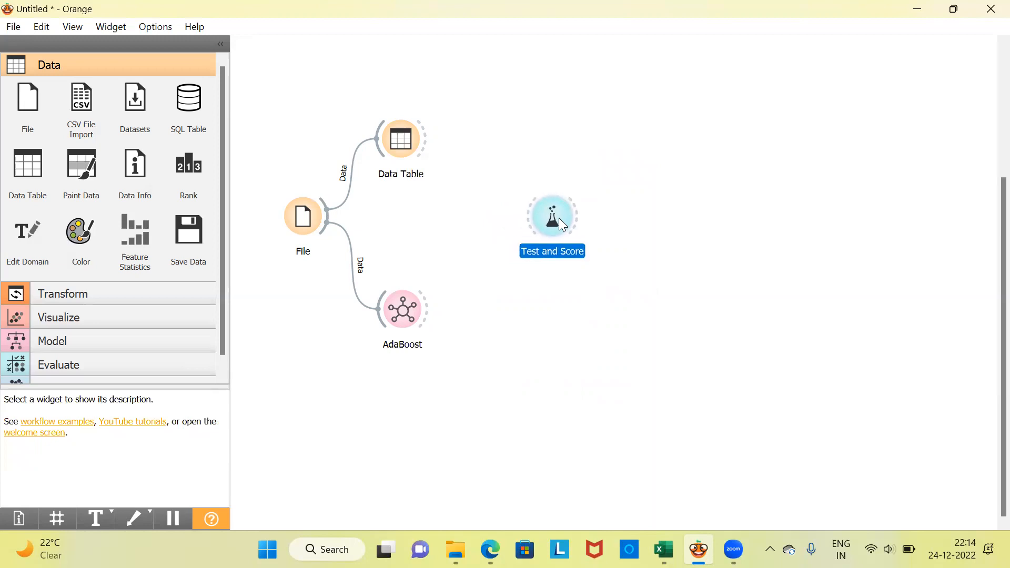
left_click_drag(422, 316, 535, 234)
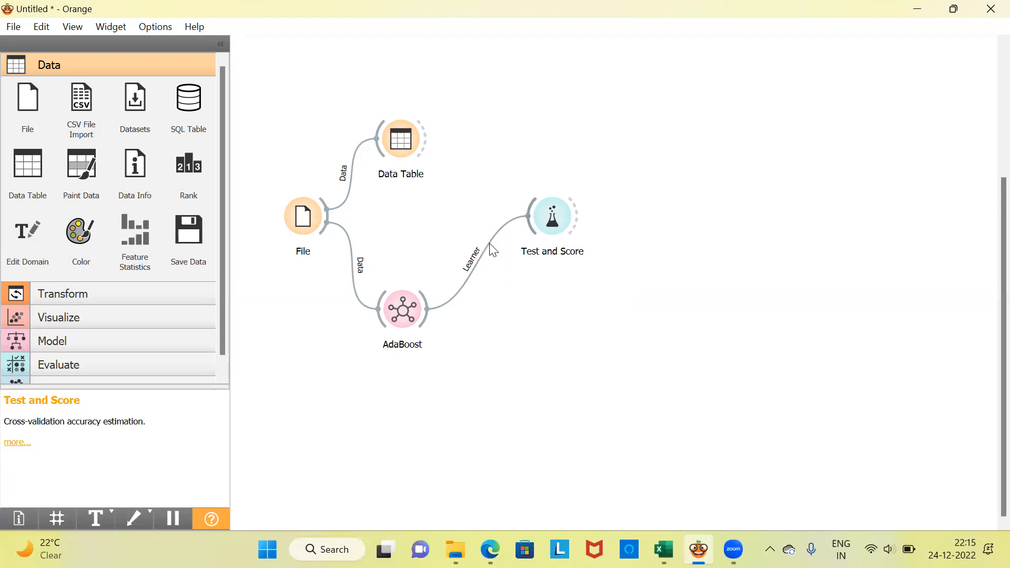
left_click_drag(324, 219, 528, 216)
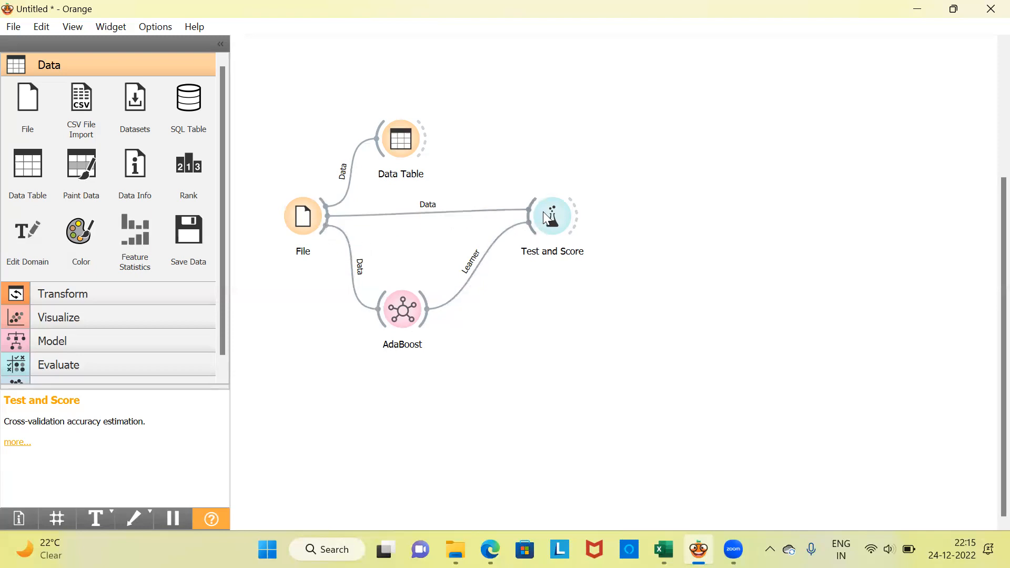
Set the cross validation in Test and Score to 10 folds and close its window.
mouse_move(562, 230)
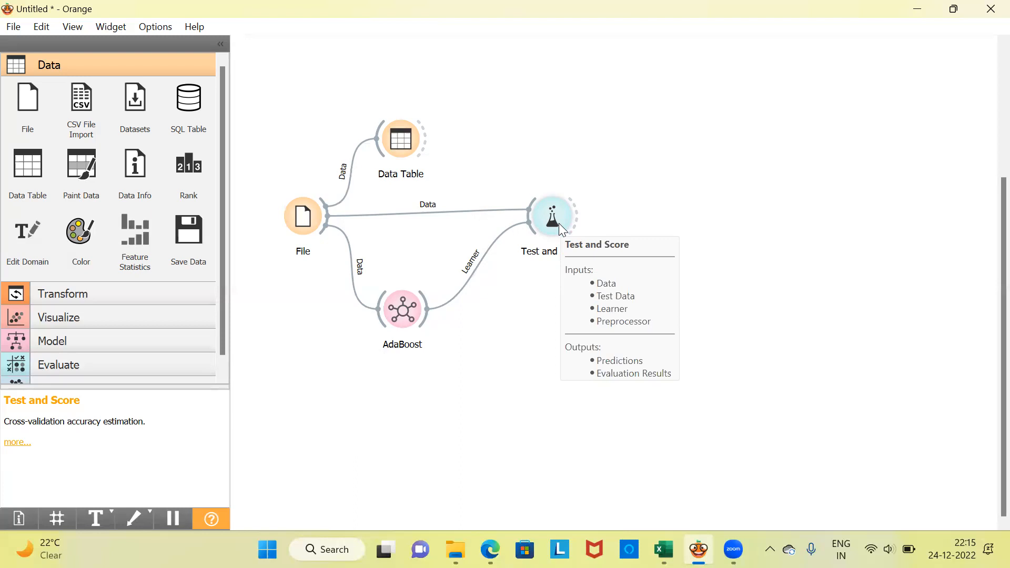
double_click(559, 224)
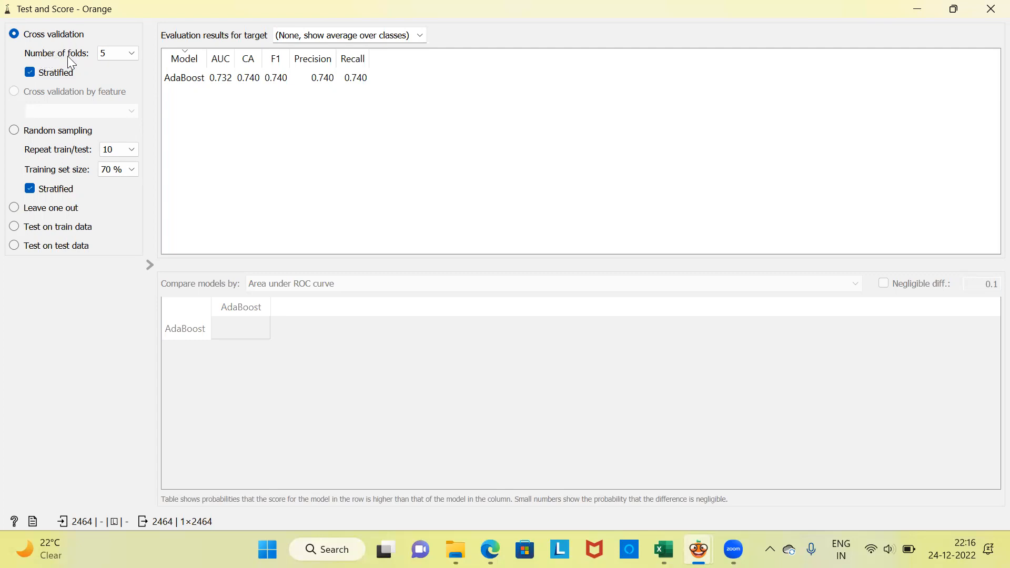
left_click(131, 58)
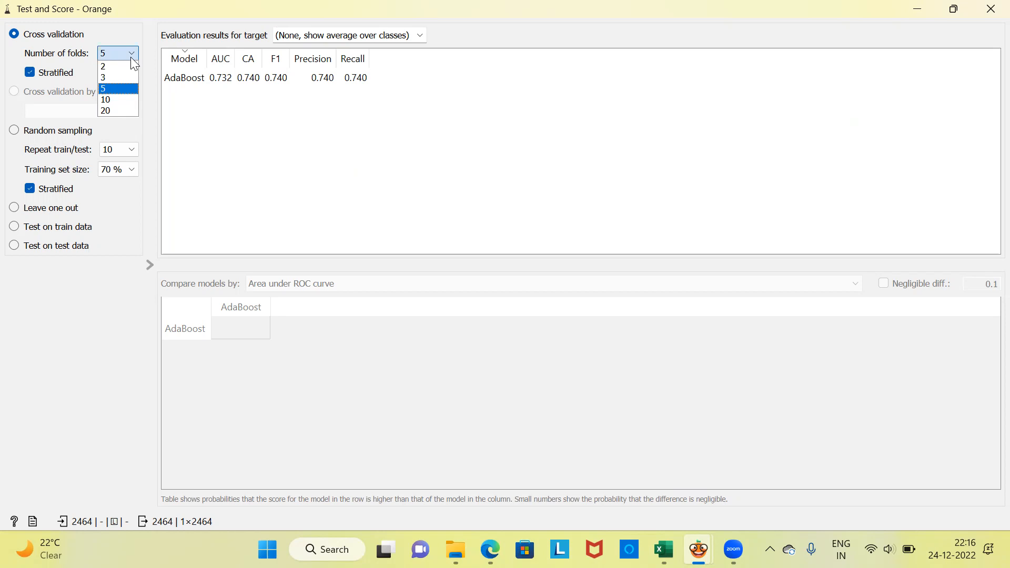
left_click(126, 39)
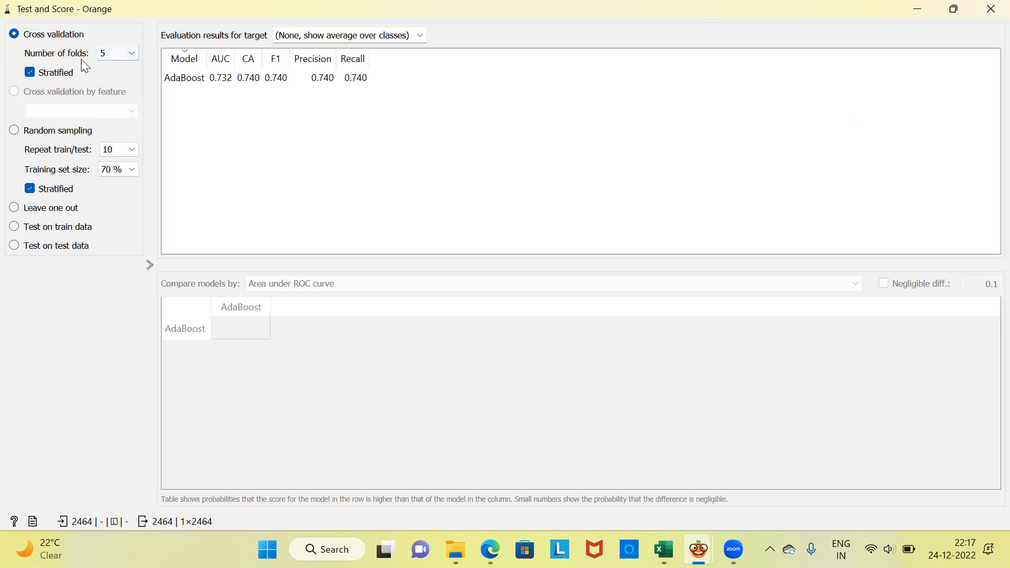
left_click(131, 55)
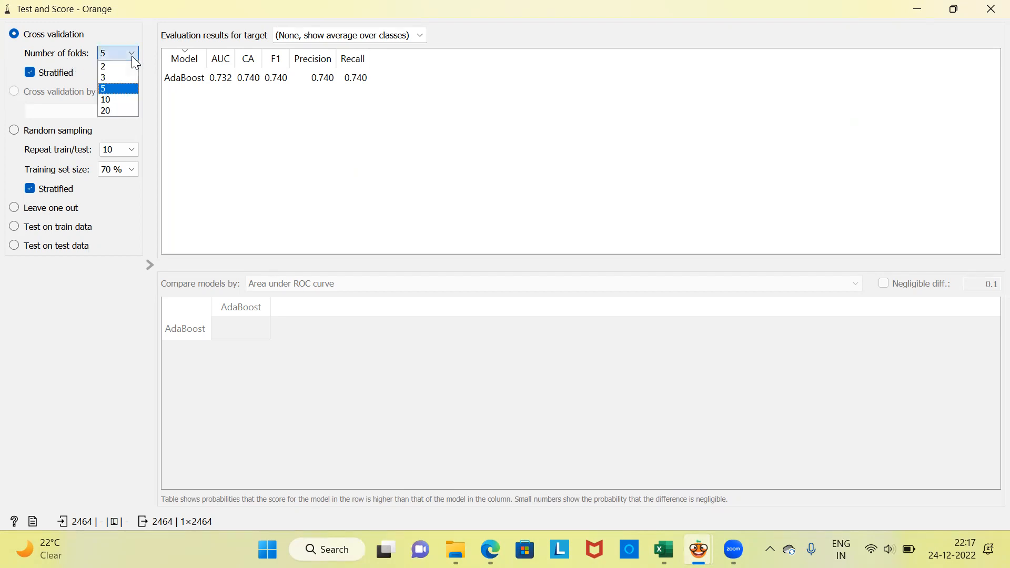
left_click(113, 100)
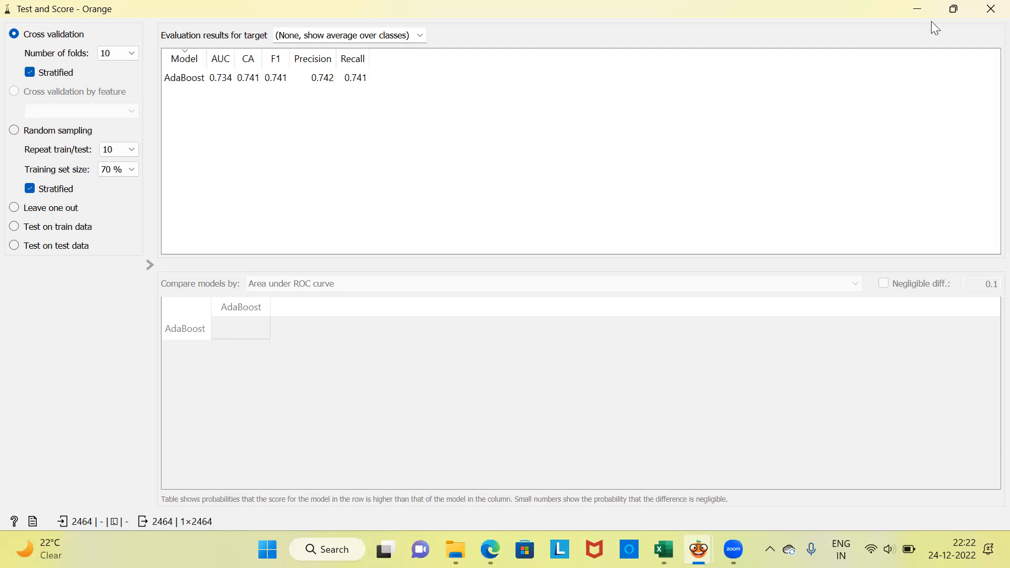
left_click(989, 8)
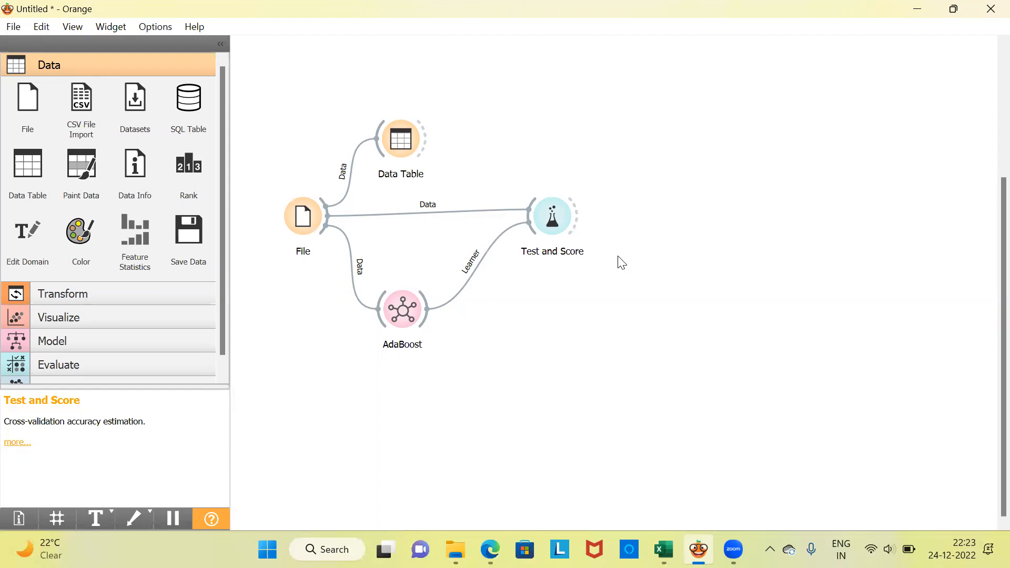
Add a Confusion Matrix widget and connect the evaluation results of Test and Score to it.
right_click(647, 198)
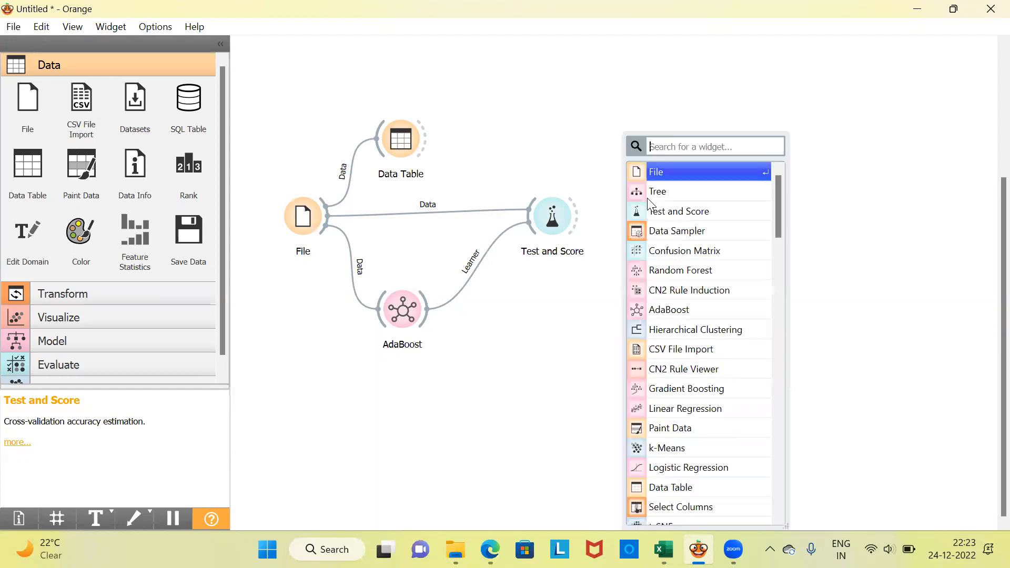
type("con")
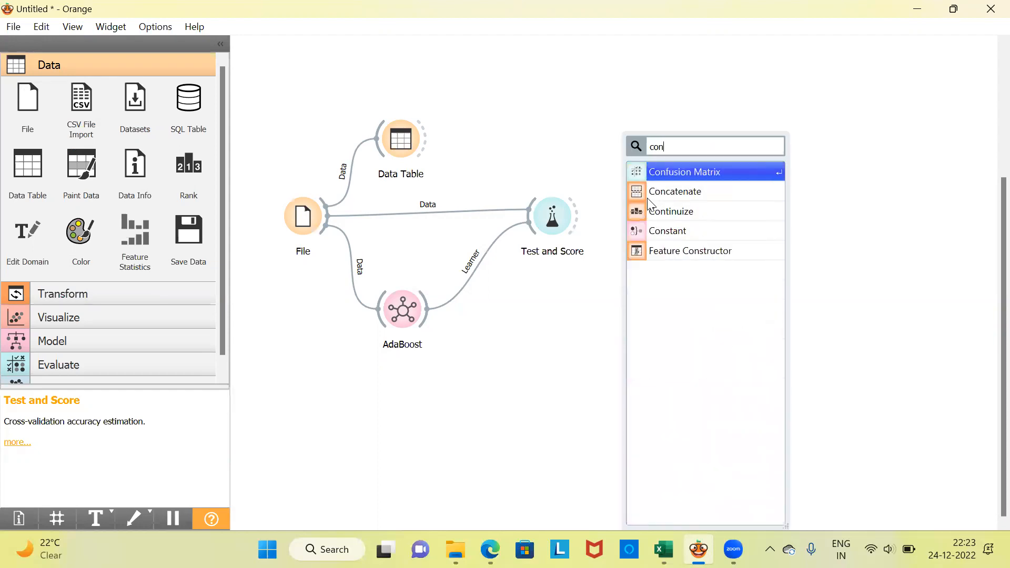
type("fusion")
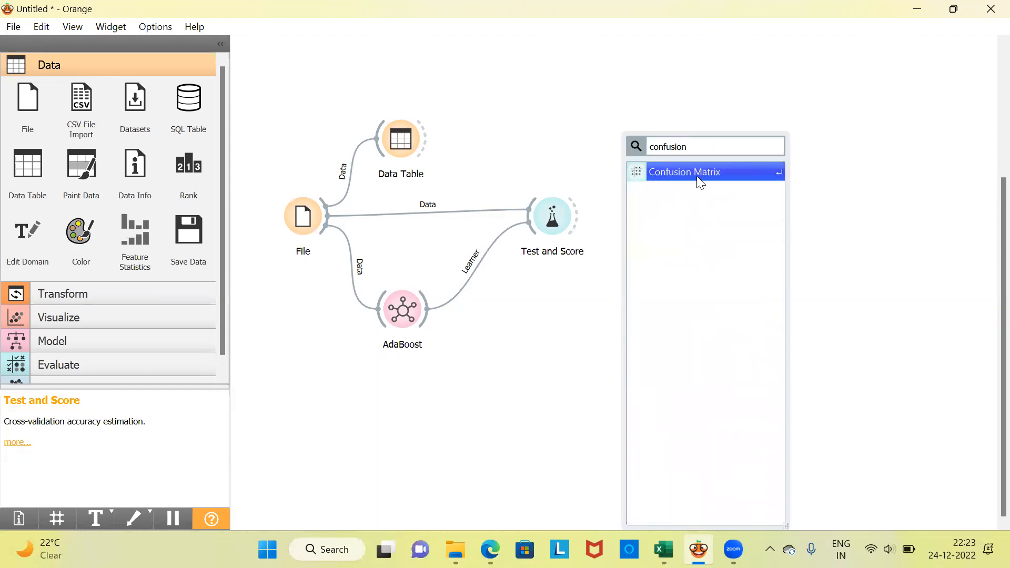
left_click(704, 172)
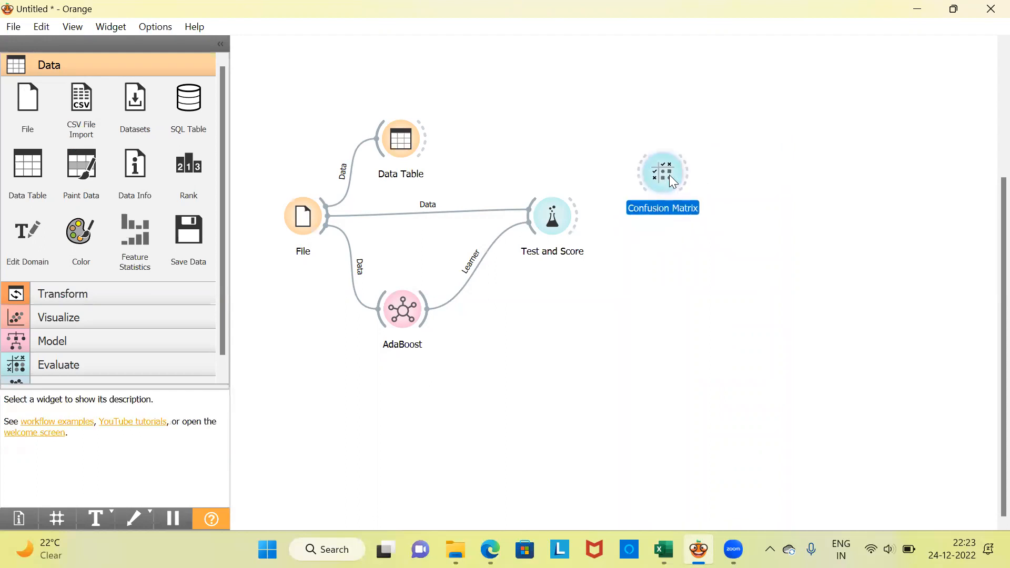
left_click_drag(669, 175, 672, 166)
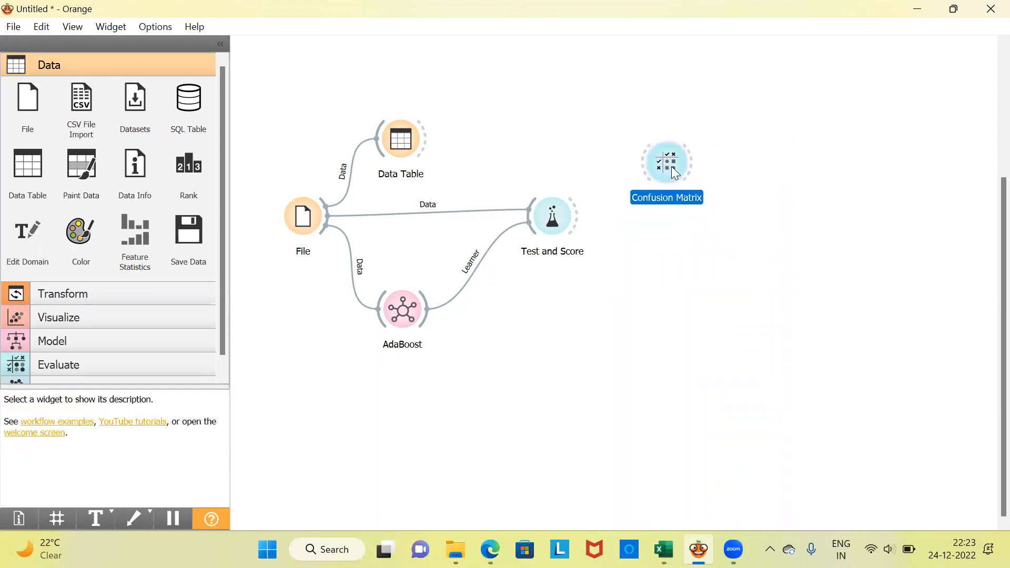
left_click_drag(579, 221, 642, 185)
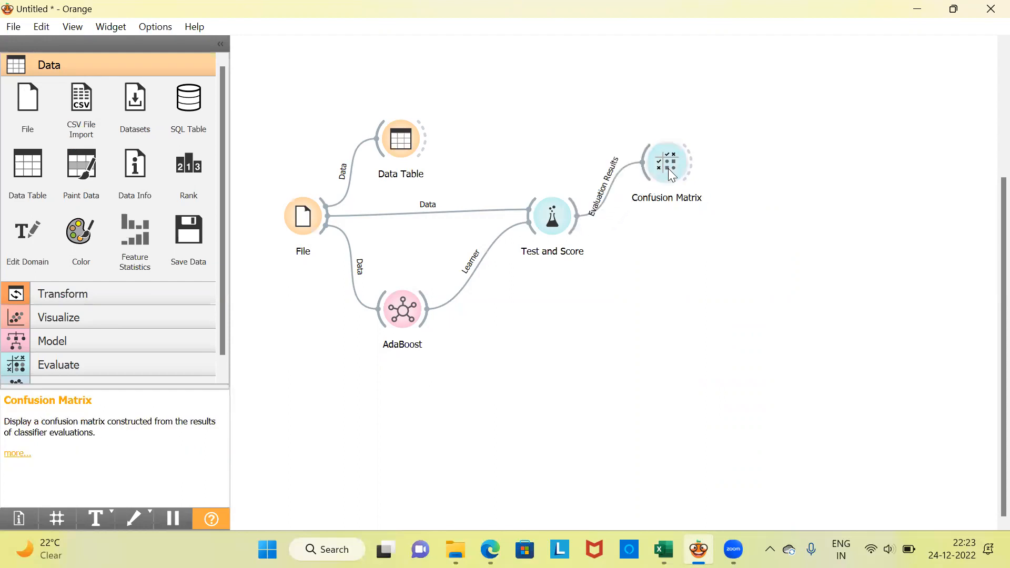
Examine the correctly predicted cells of AdaBoost's confusion matrix and review its metrics in Test and Score.
double_click(669, 169)
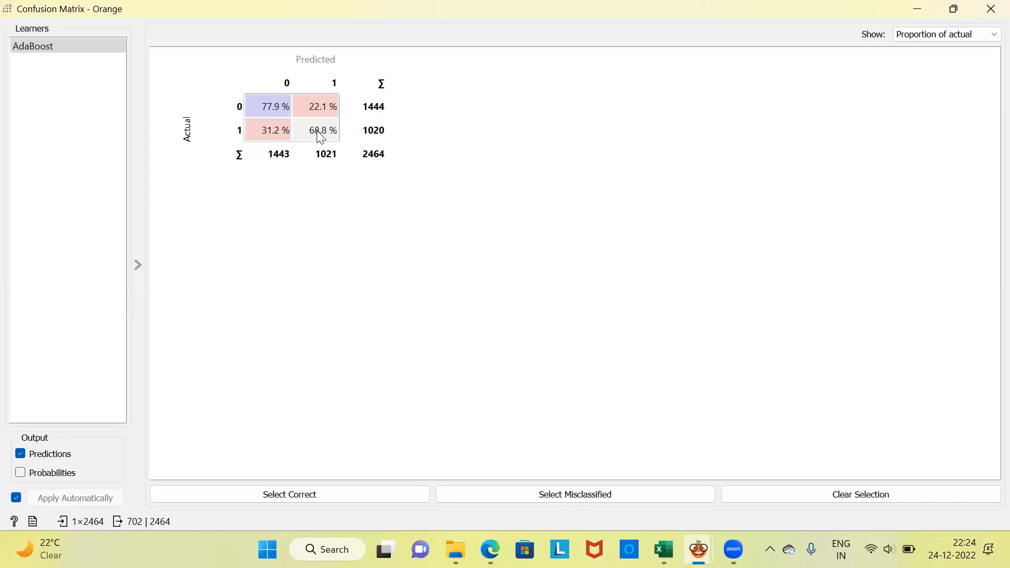
mouse_move(321, 138)
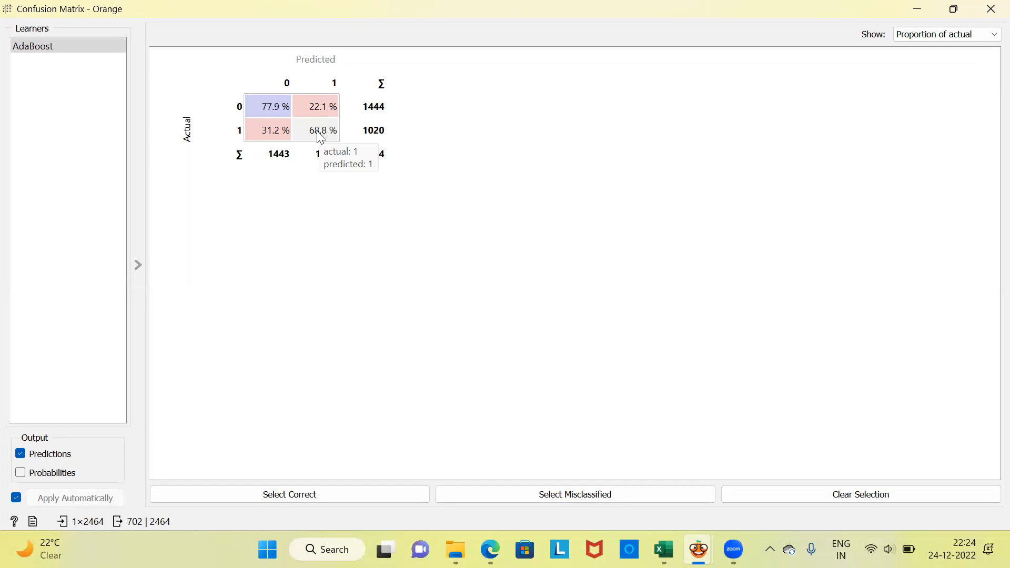
left_click(274, 112)
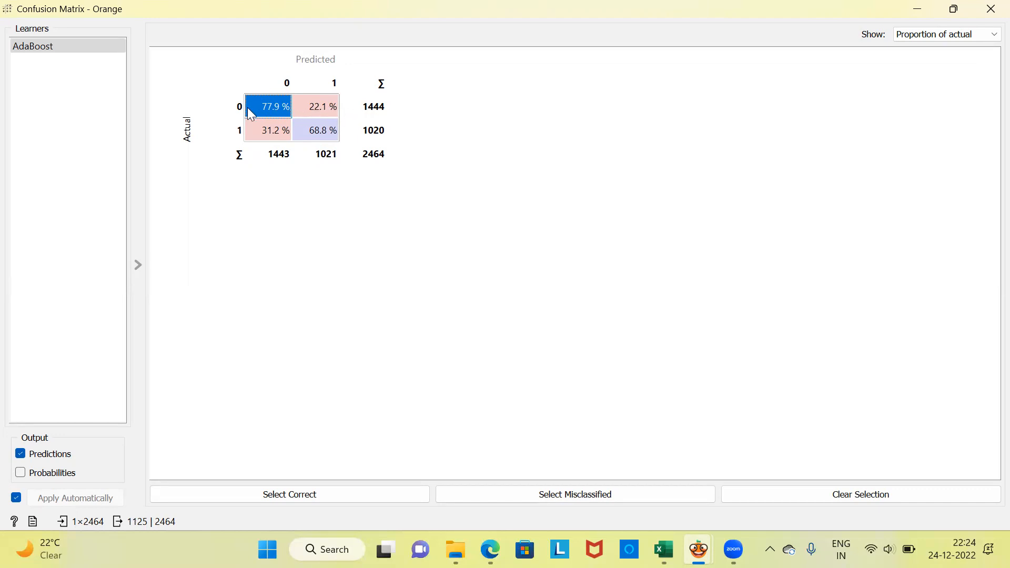
mouse_move(246, 109)
left_click(317, 133)
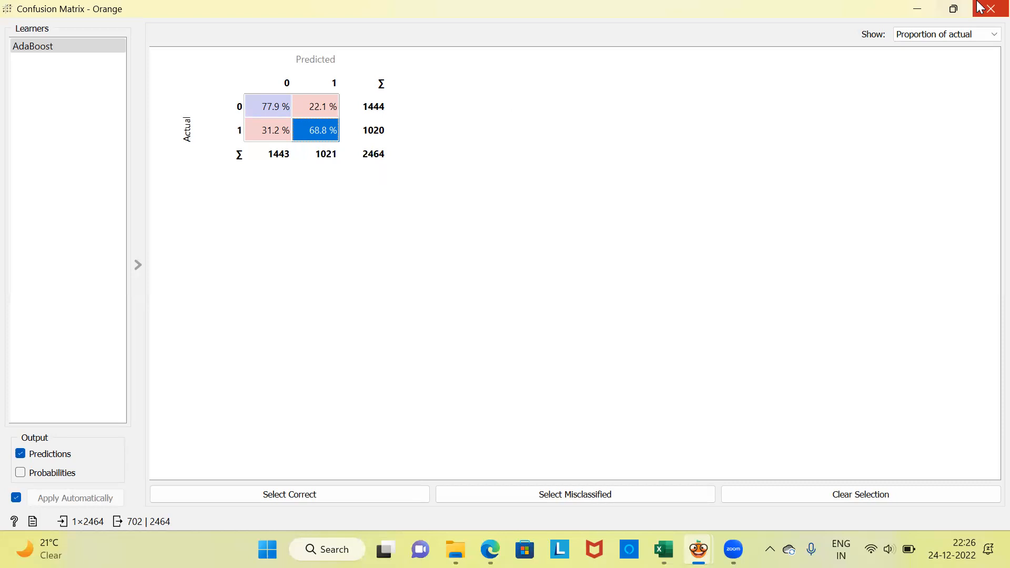
left_click(991, 9)
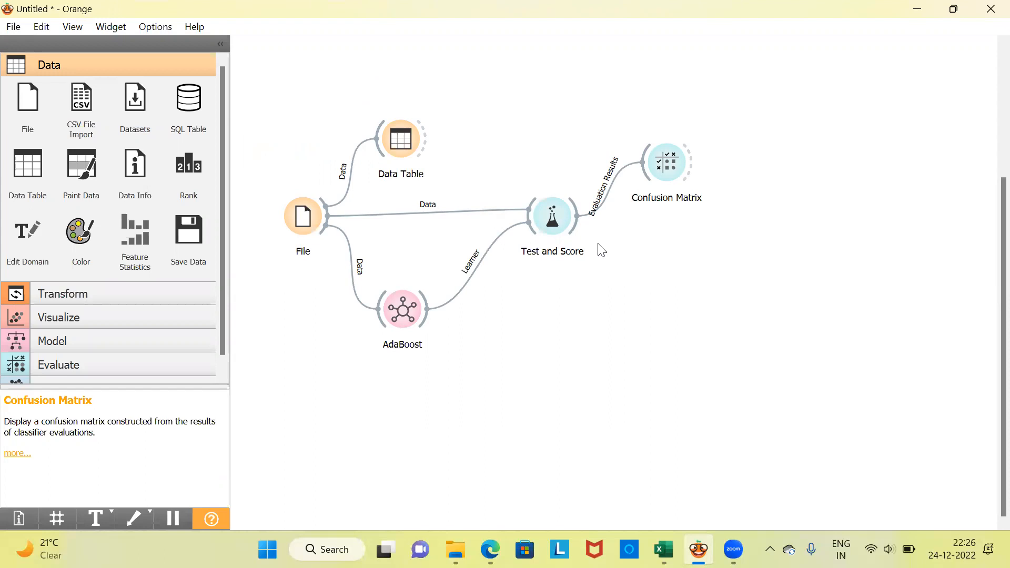
double_click(559, 224)
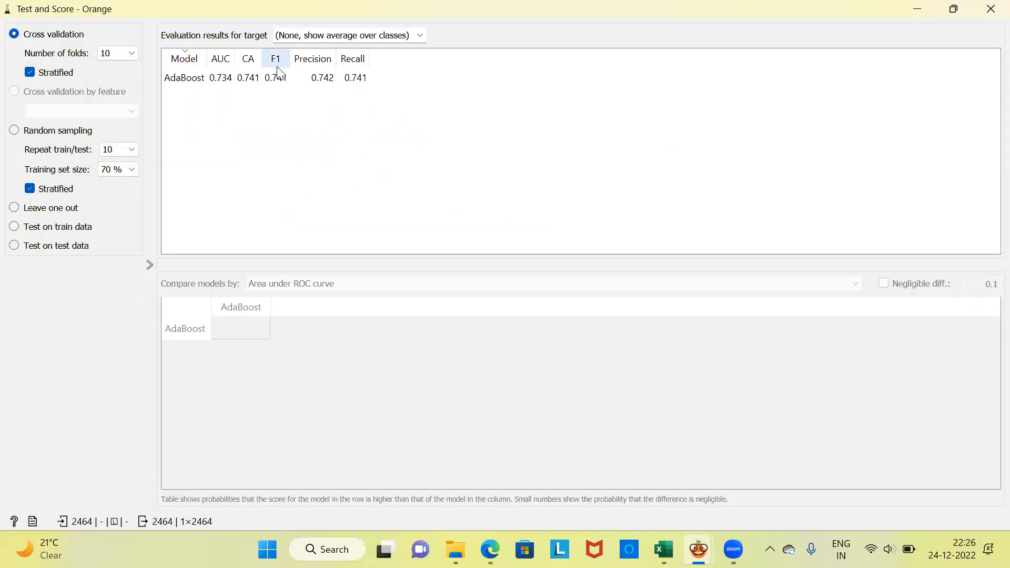
left_click(988, 12)
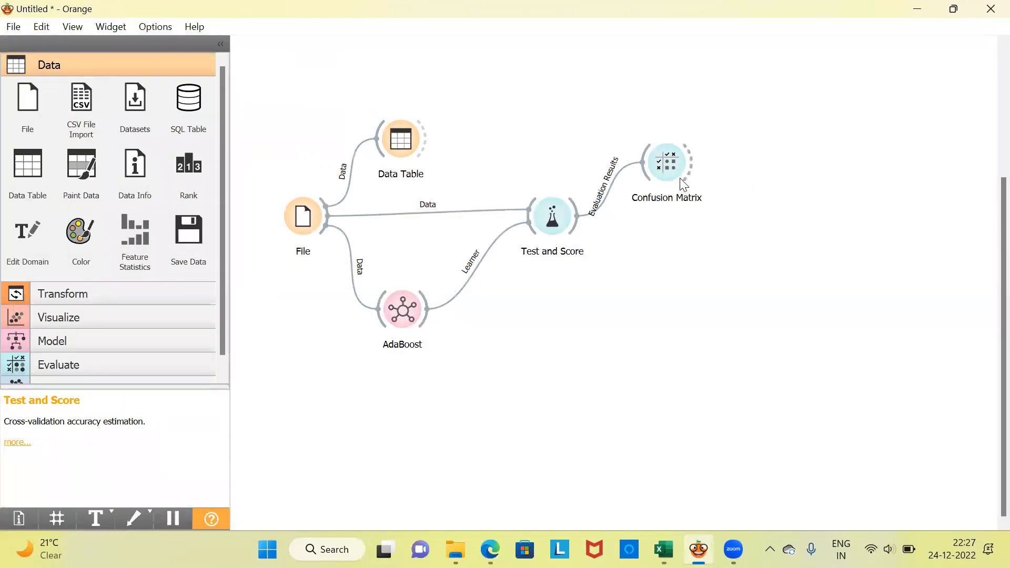
Move Confusion Matrix up, add a ROC Analysis widget beside it and connect the evaluation results of Test and Score to it.
left_click_drag(674, 166, 681, 124)
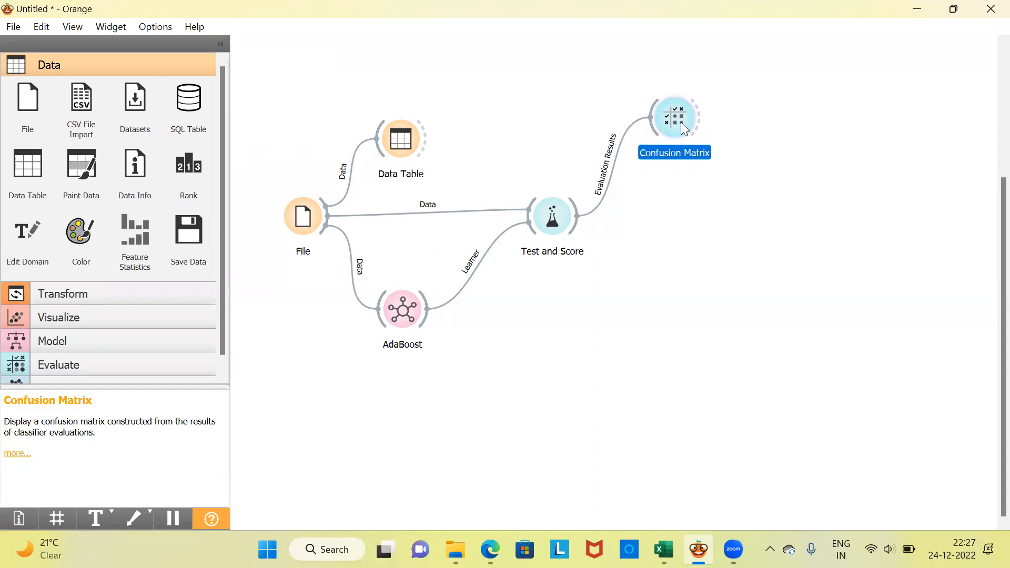
right_click(782, 137)
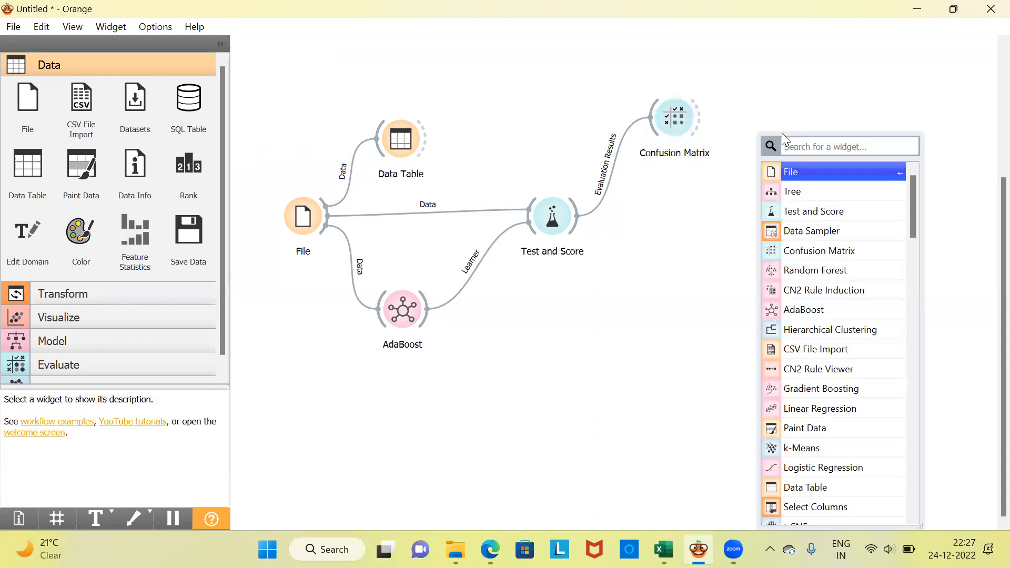
type("roc")
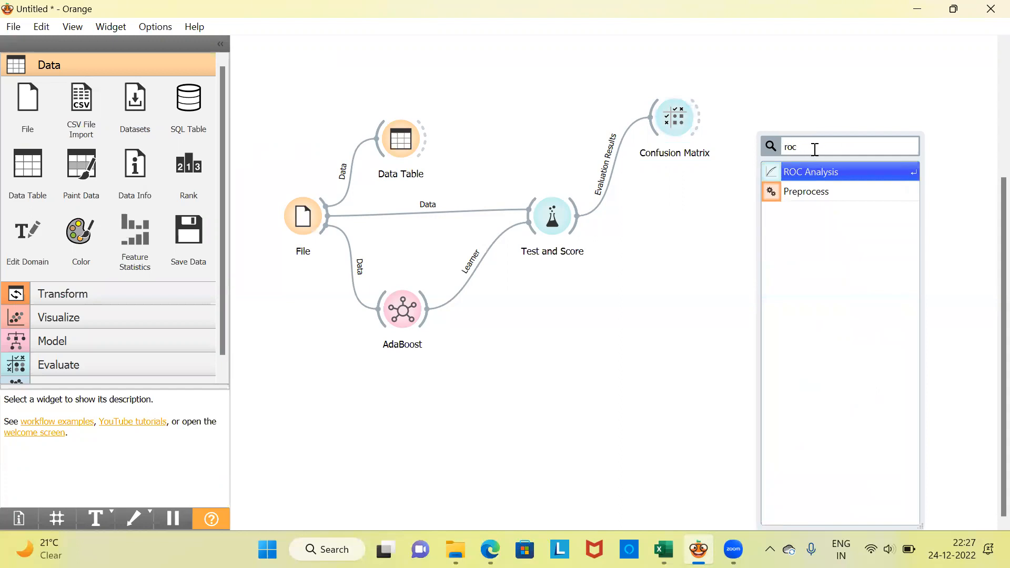
left_click(834, 172)
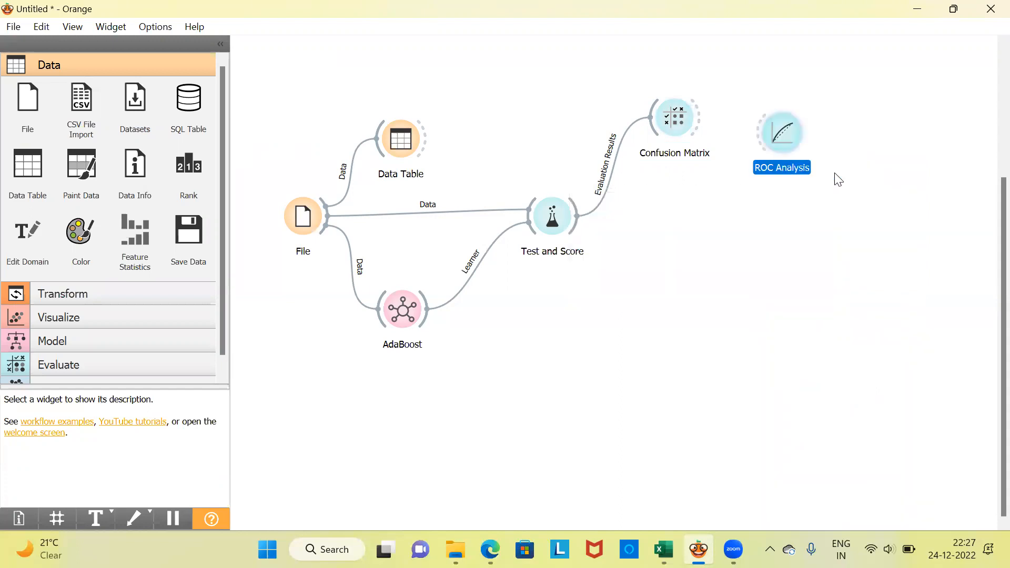
left_click_drag(781, 136, 782, 127)
left_click_drag(574, 221, 760, 138)
View AdaBoost's ROC curve in ROC Analysis and check its AUC and accuracy in Test and Score.
double_click(780, 126)
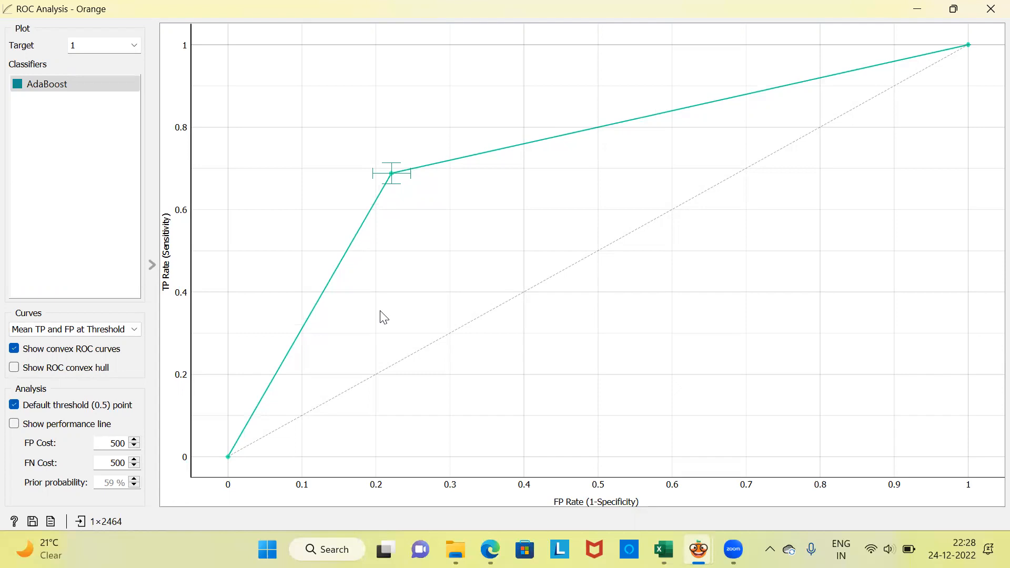
left_click(989, 10)
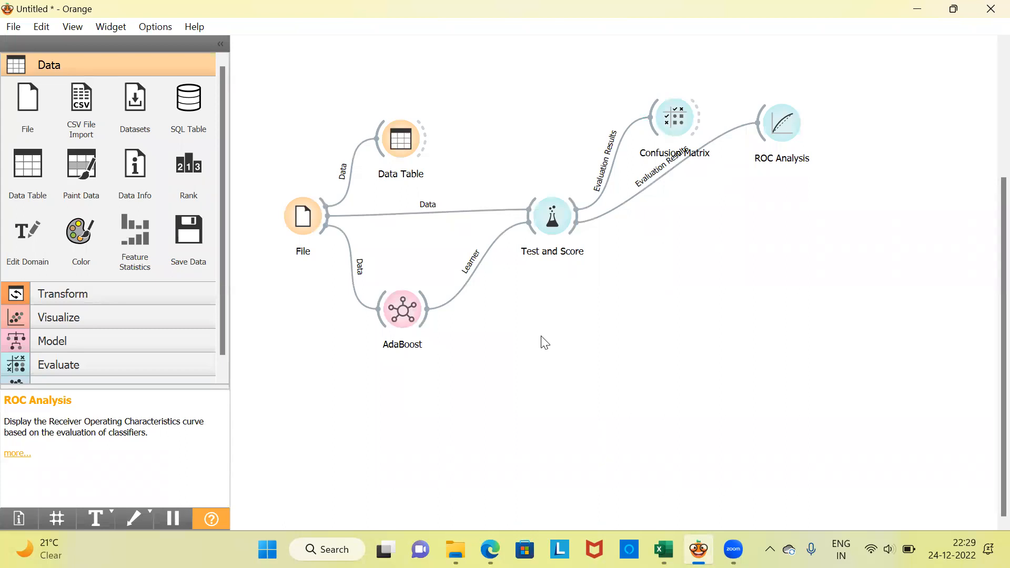
double_click(562, 216)
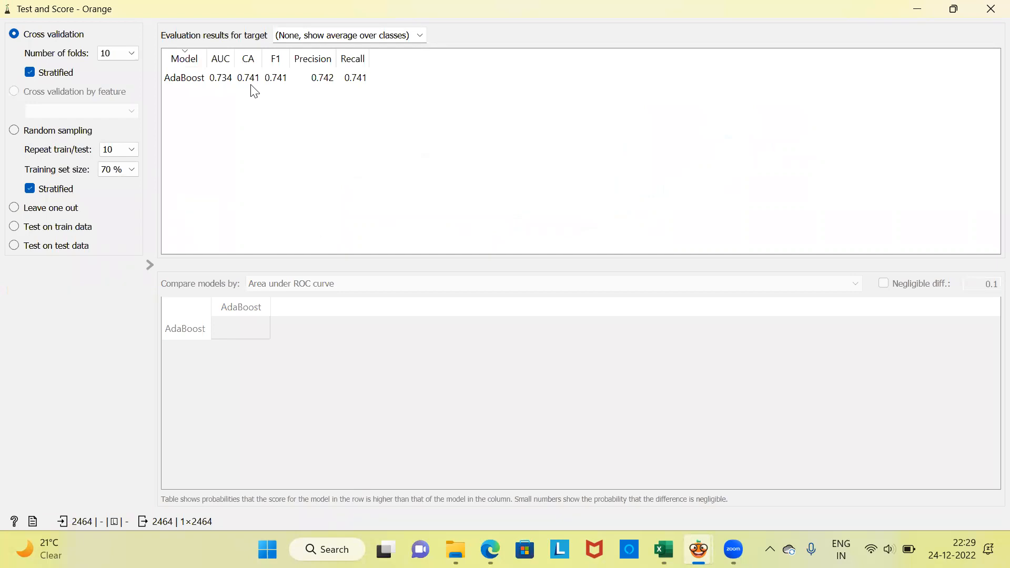
left_click(988, 11)
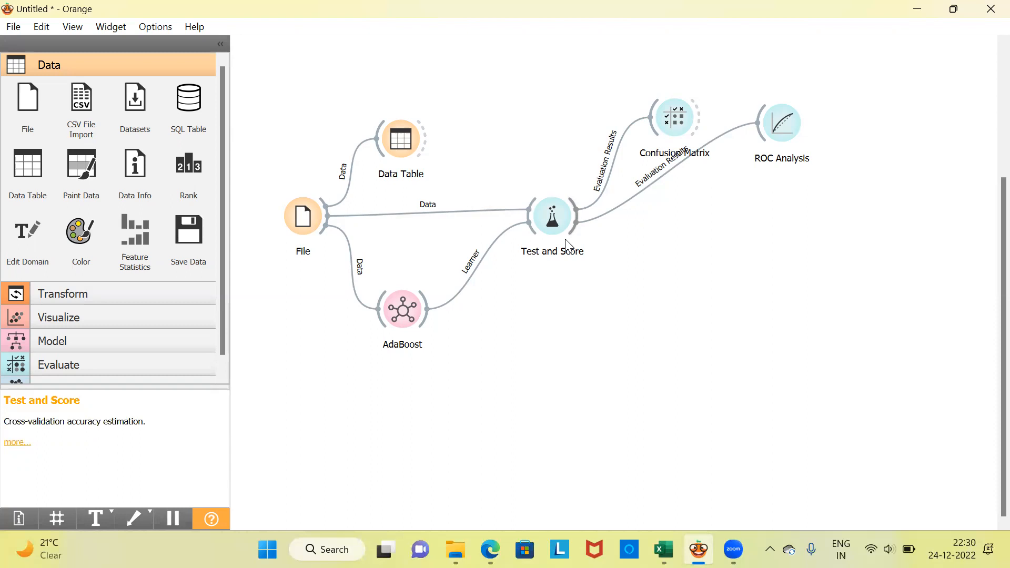
Add a Tree widget below AdaBoost, feed it the File widget's data and connect its learner to Test and Score.
left_click_drag(408, 324, 420, 313)
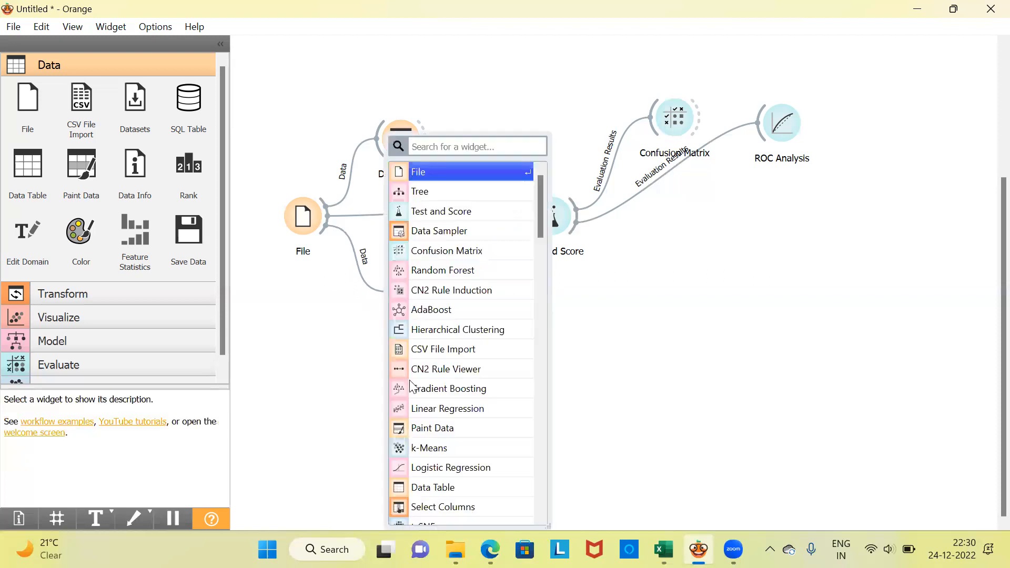
type("deciso")
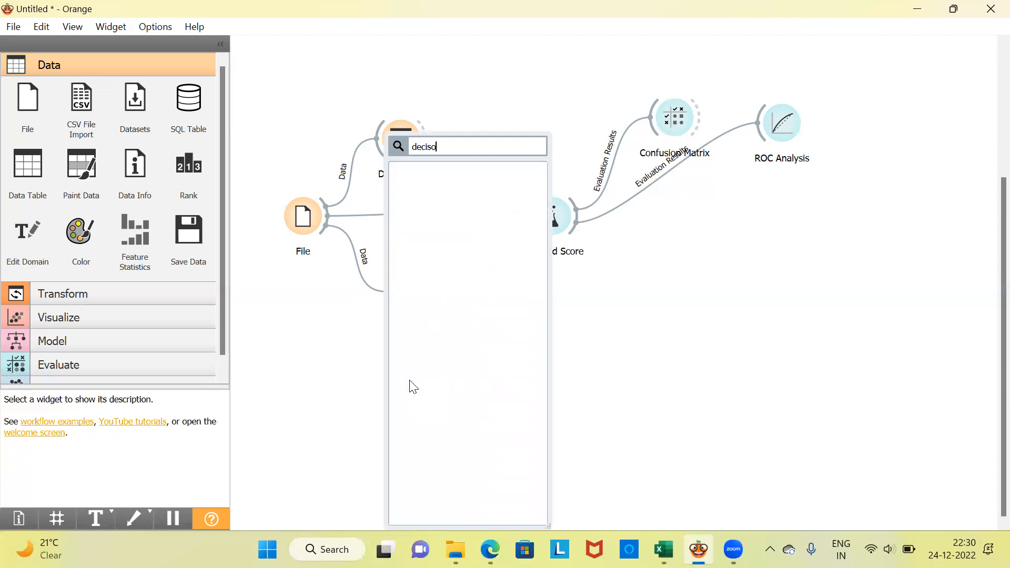
key("BackSpace")
key("BackSpace")
key("BackSpace")
key("BackSpace")
key("BackSpace")
key("BackSpace")
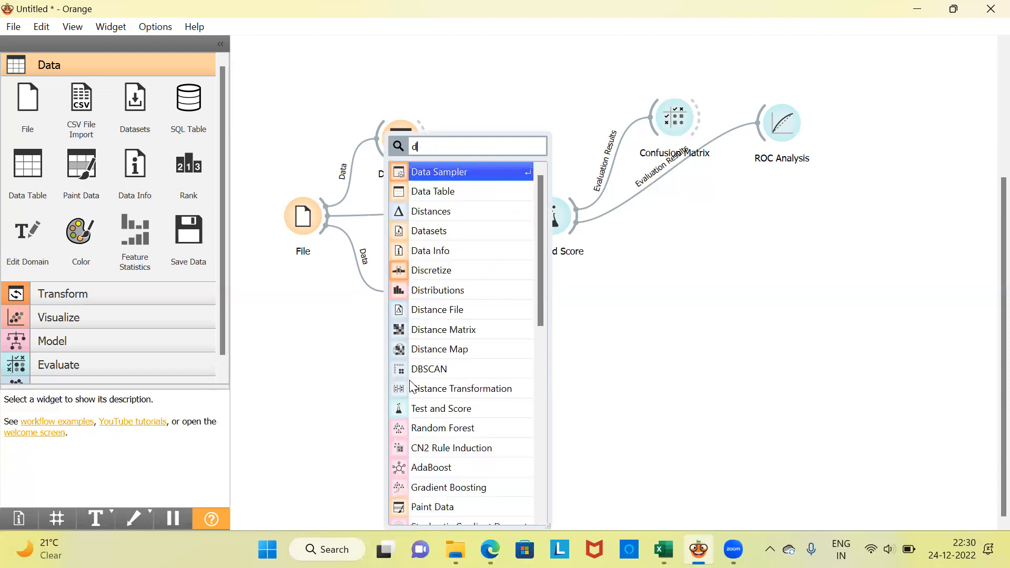
type("tree")
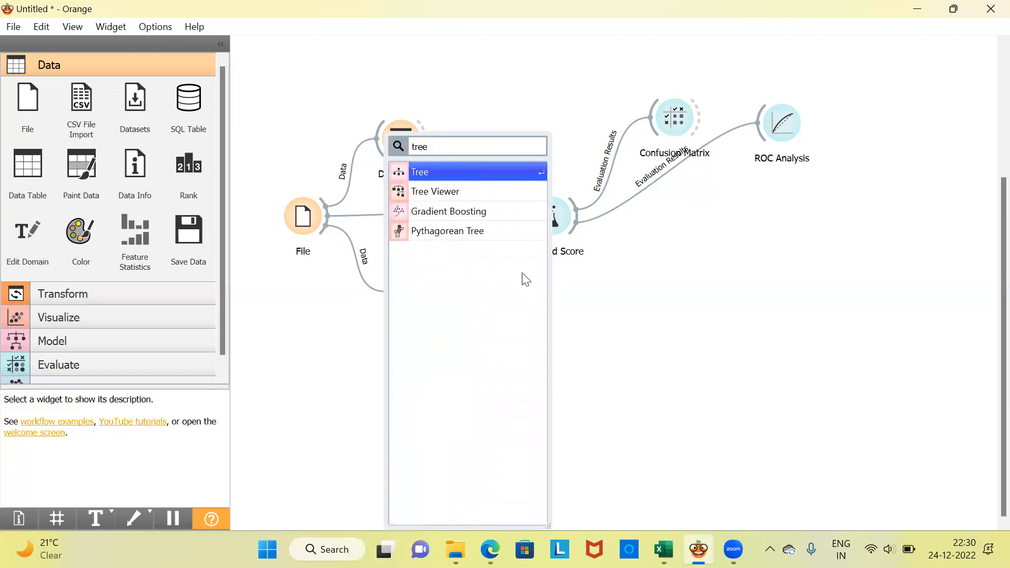
left_click(472, 174)
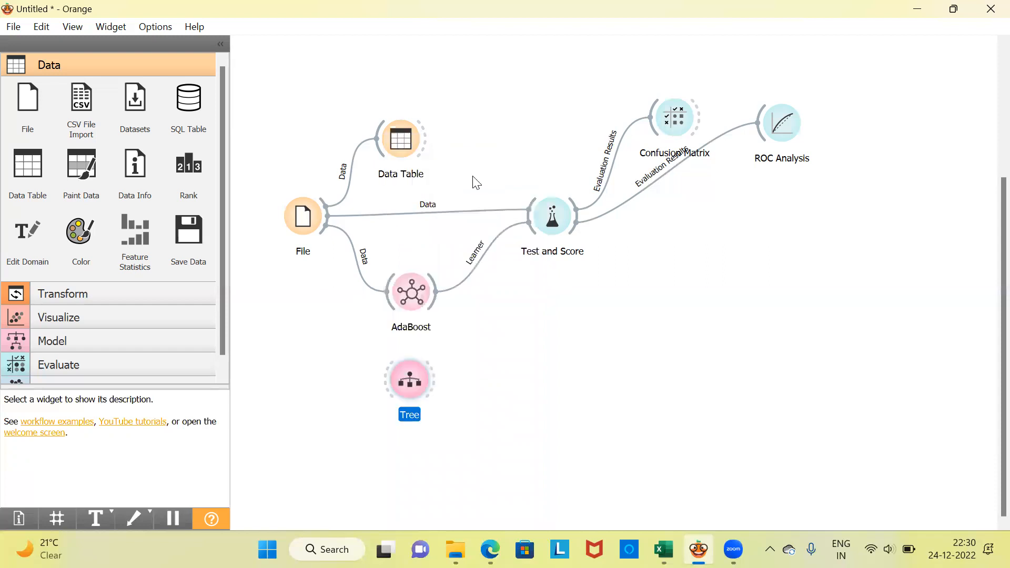
left_click_drag(324, 226, 389, 386)
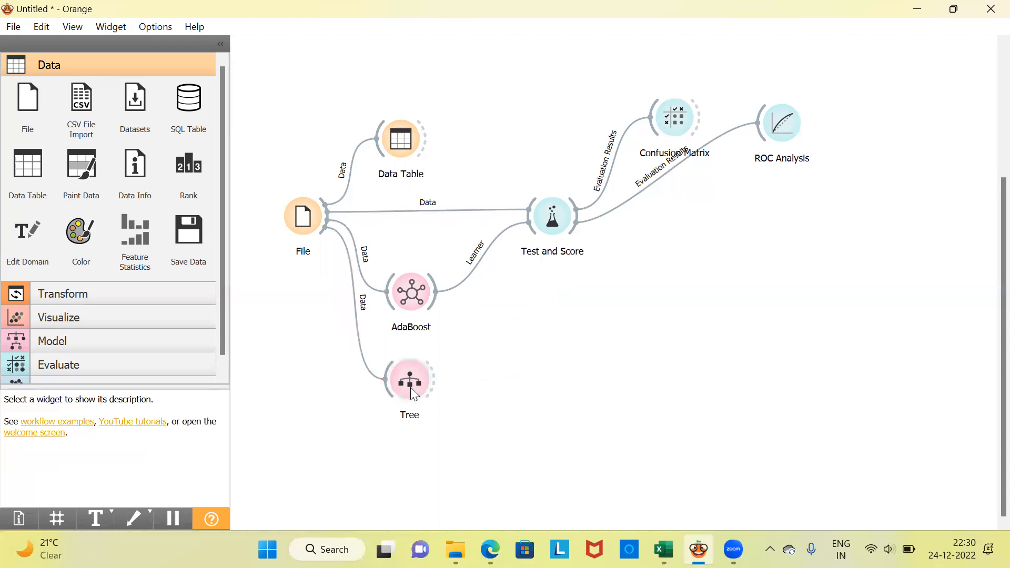
left_click_drag(433, 382, 530, 235)
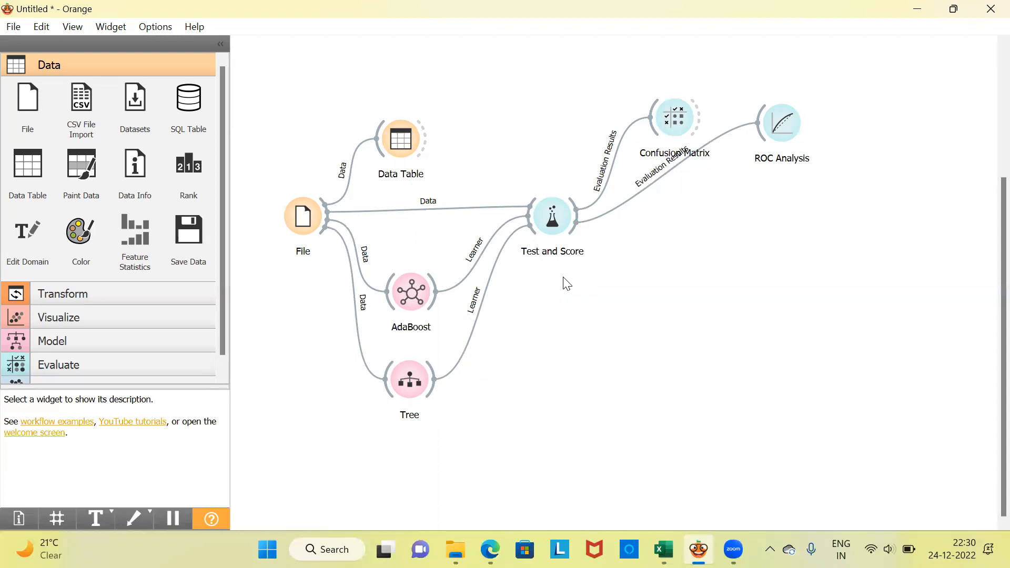
Compare the AUC, CA, F1, precision and recall of Tree and AdaBoost in Test and Score.
double_click(553, 214)
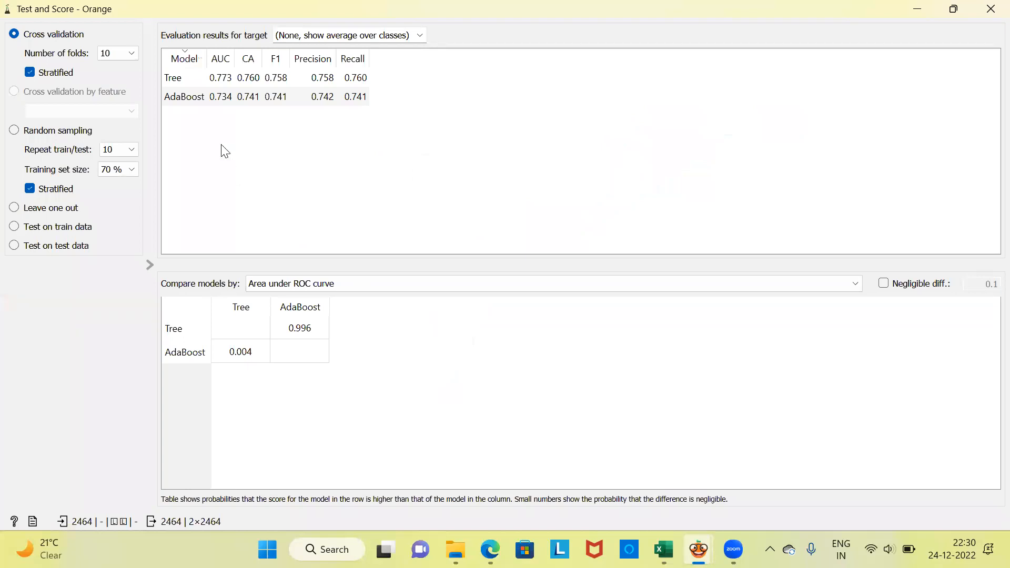
left_click(177, 79)
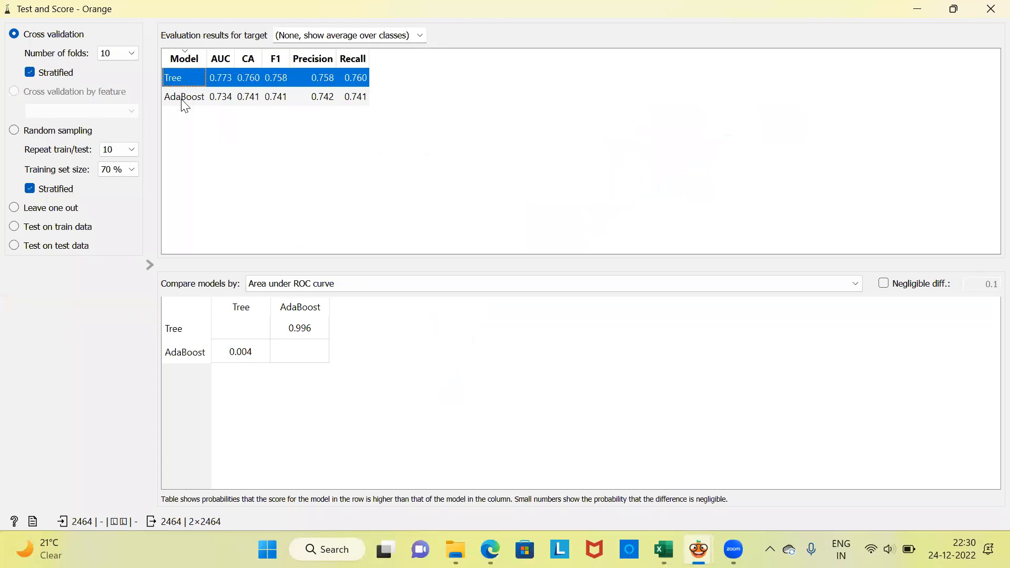
left_click(185, 105)
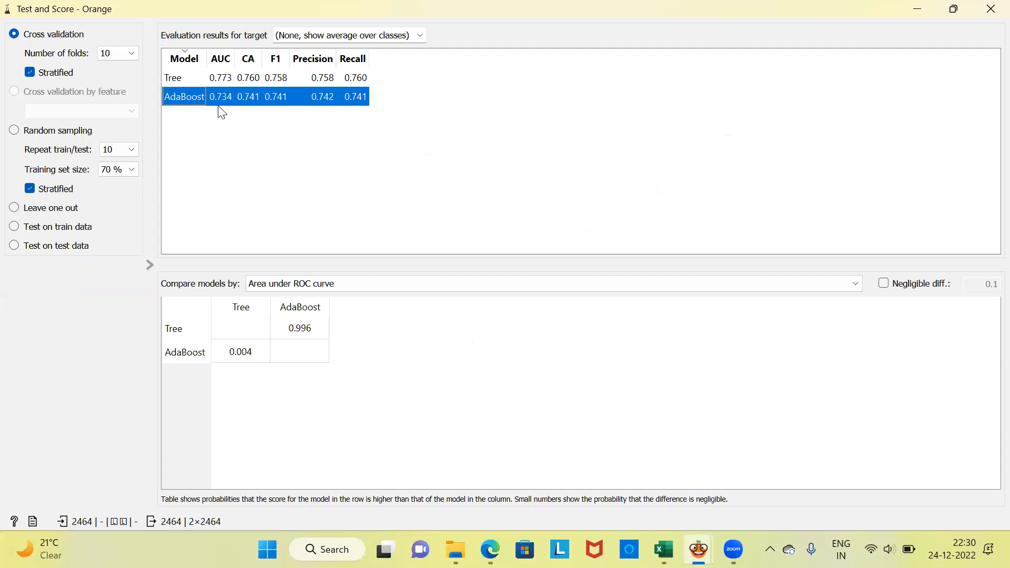
left_click(199, 82)
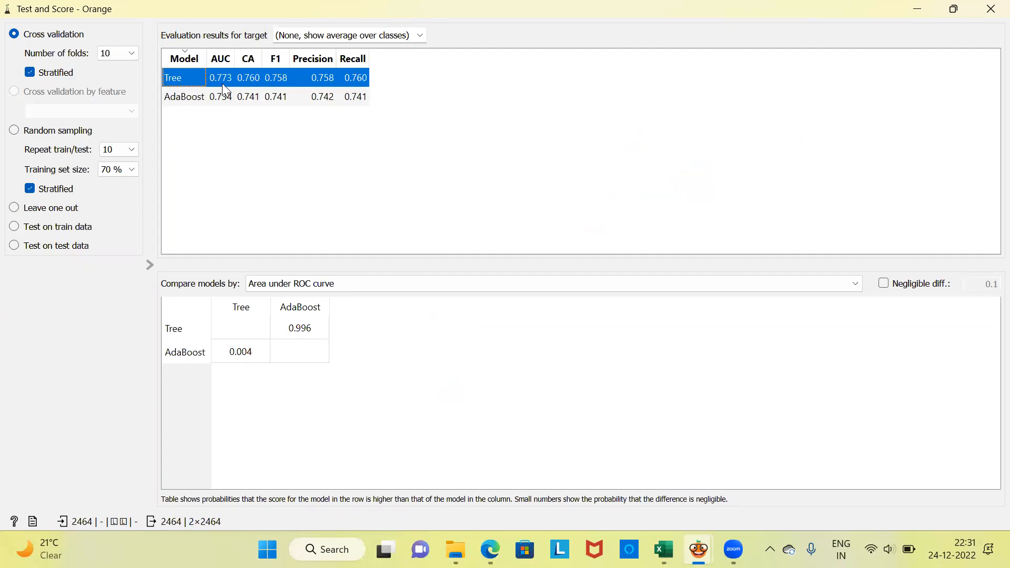
left_click(204, 102)
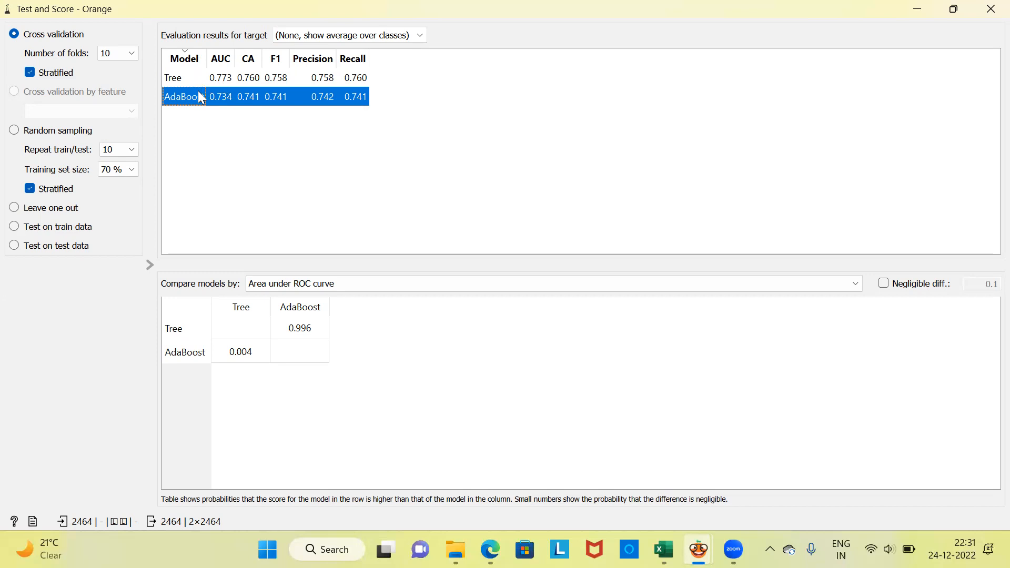
left_click(256, 82)
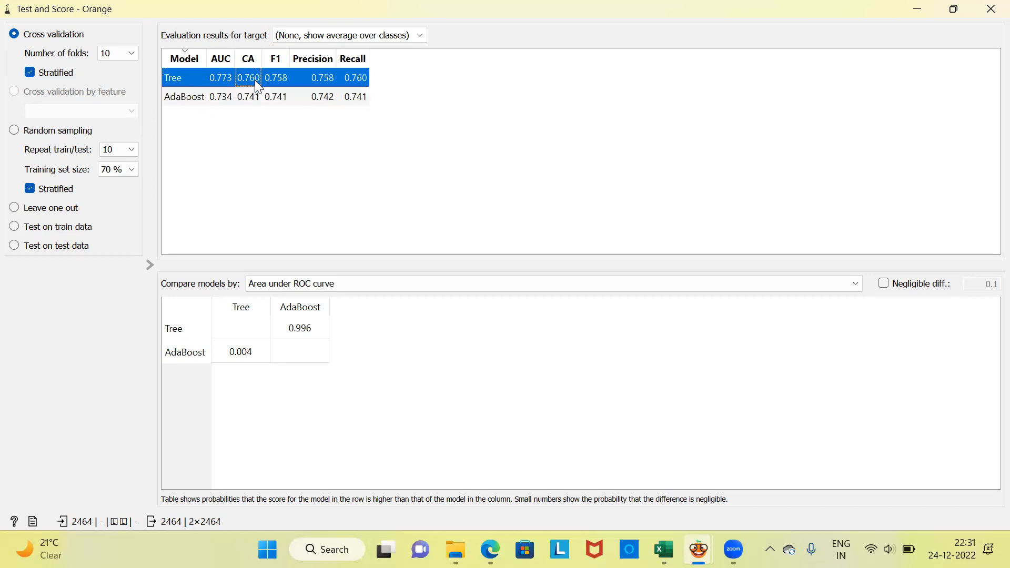
left_click(252, 98)
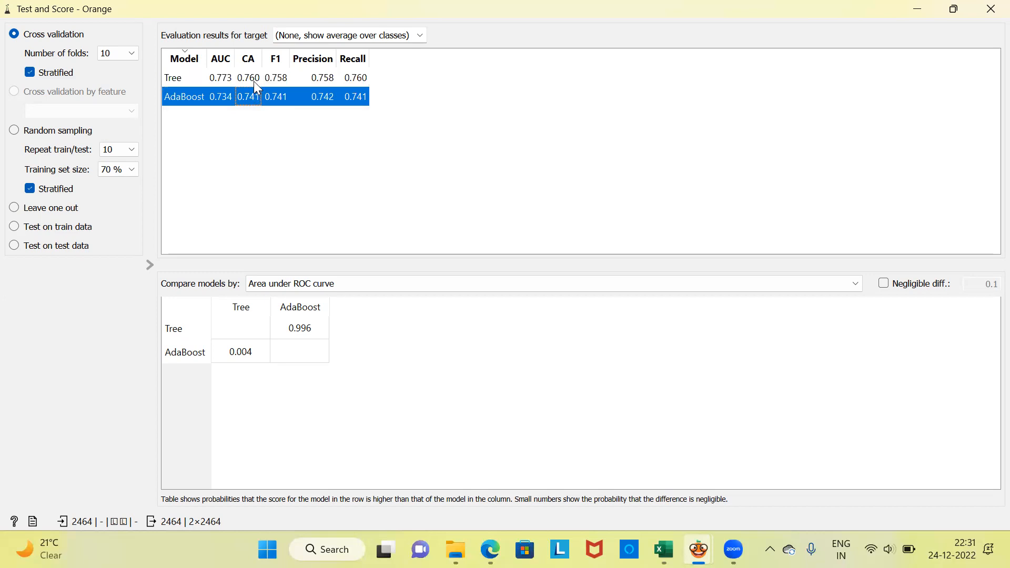
left_click(254, 82)
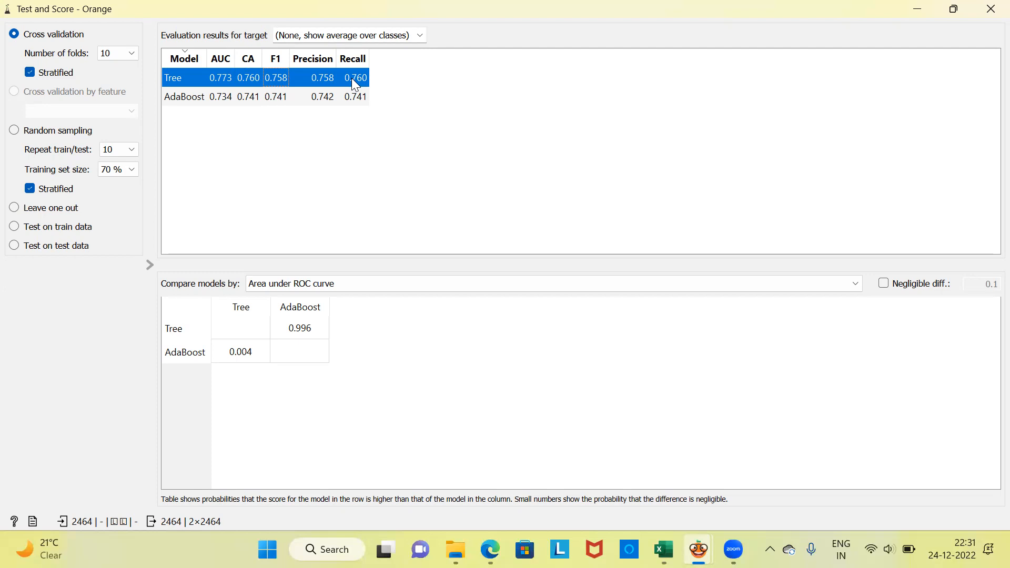
left_click(273, 100)
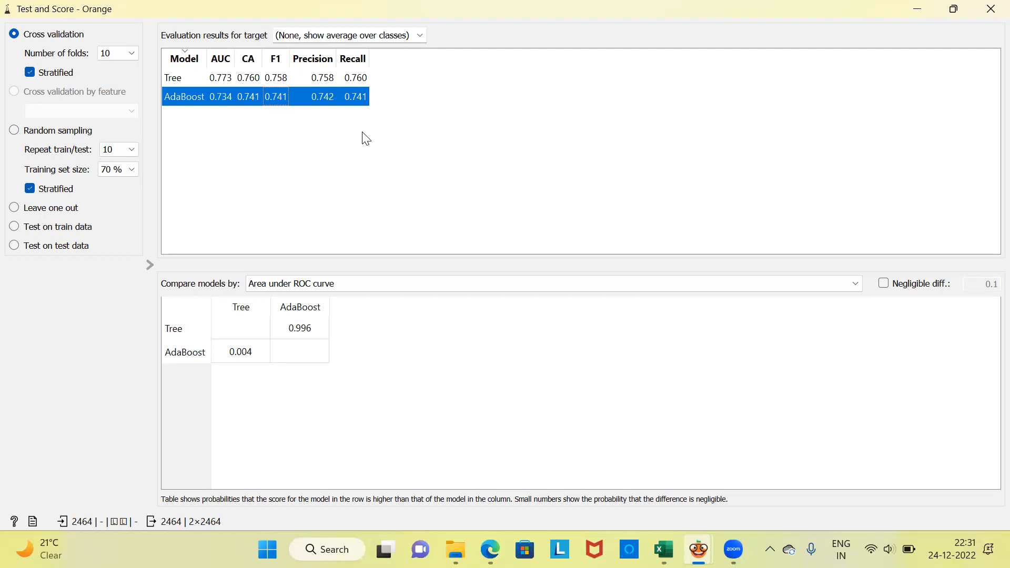
left_click(989, 10)
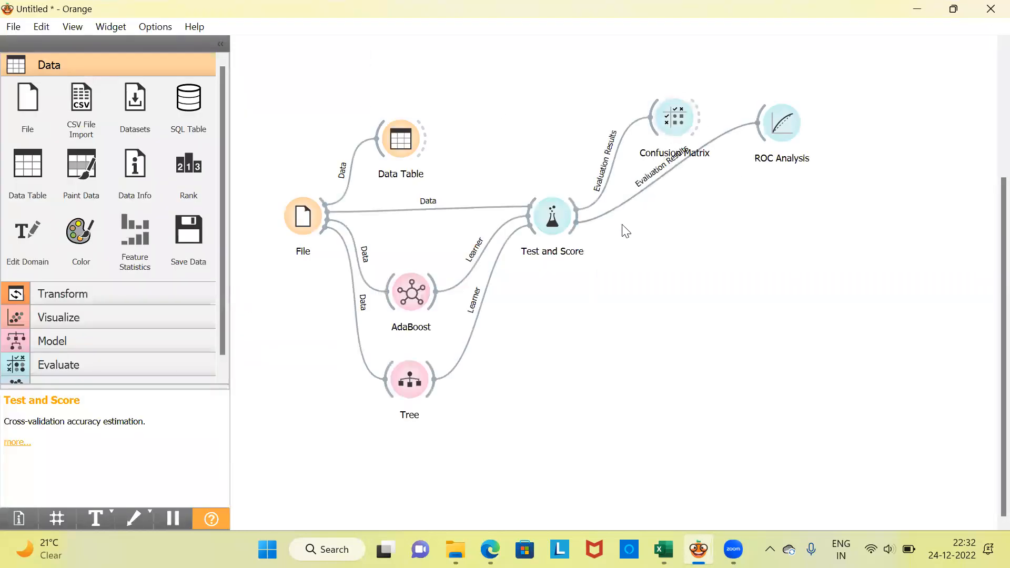
Shift Test and Score slightly down and show the Tree learner's results in the Confusion Matrix.
left_click_drag(560, 221, 566, 248)
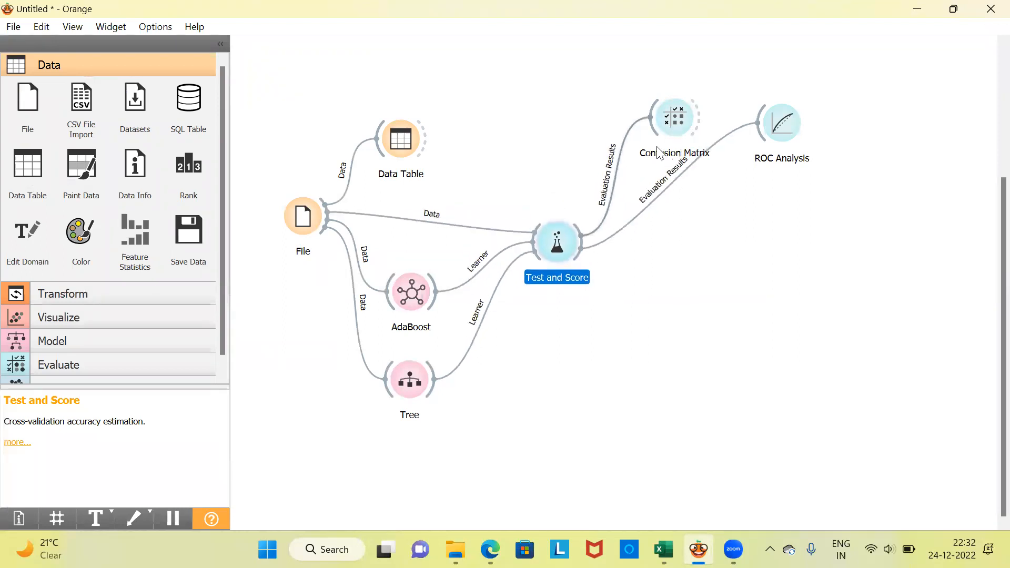
double_click(679, 115)
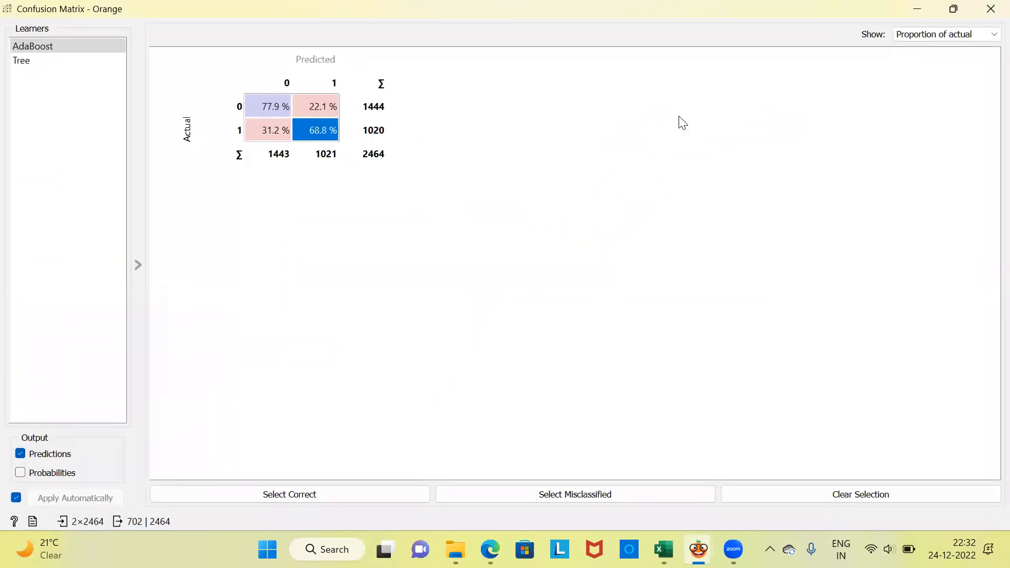
left_click(33, 62)
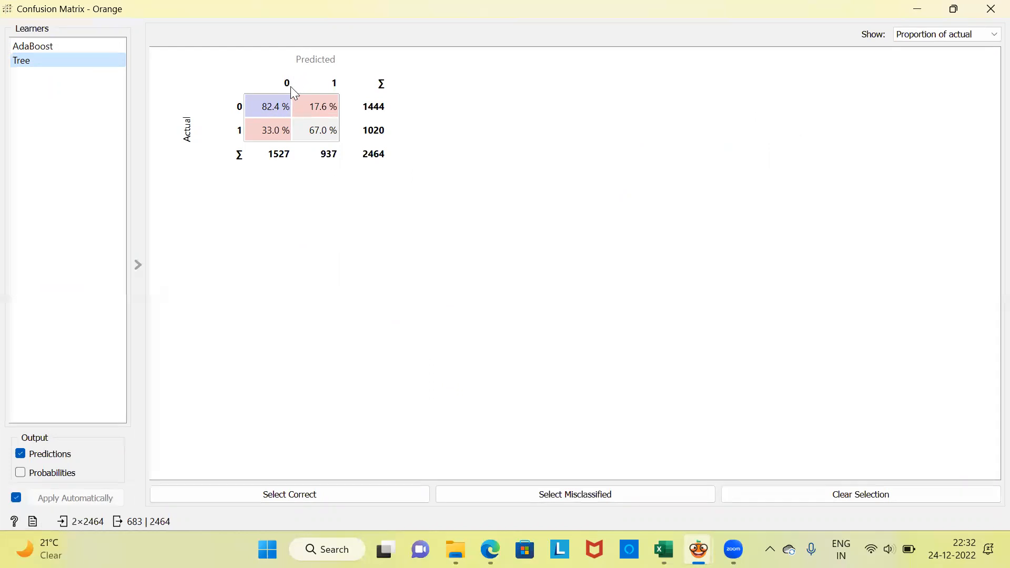
Compare how Tree and AdaBoost classify actual class 0 as predicted 0 by selecting that Confusion Matrix cell for each learner.
left_click(280, 107)
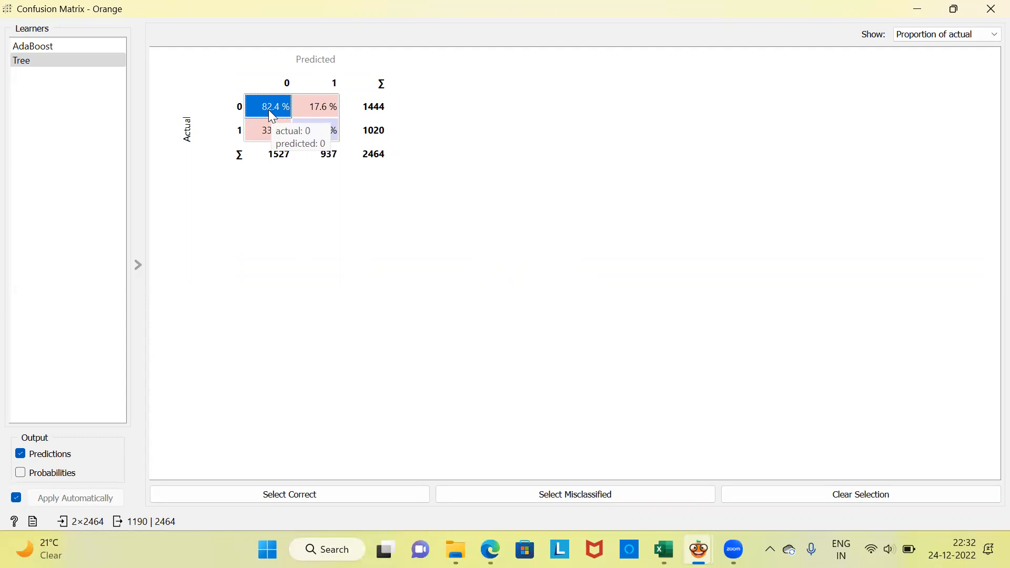
left_click(58, 45)
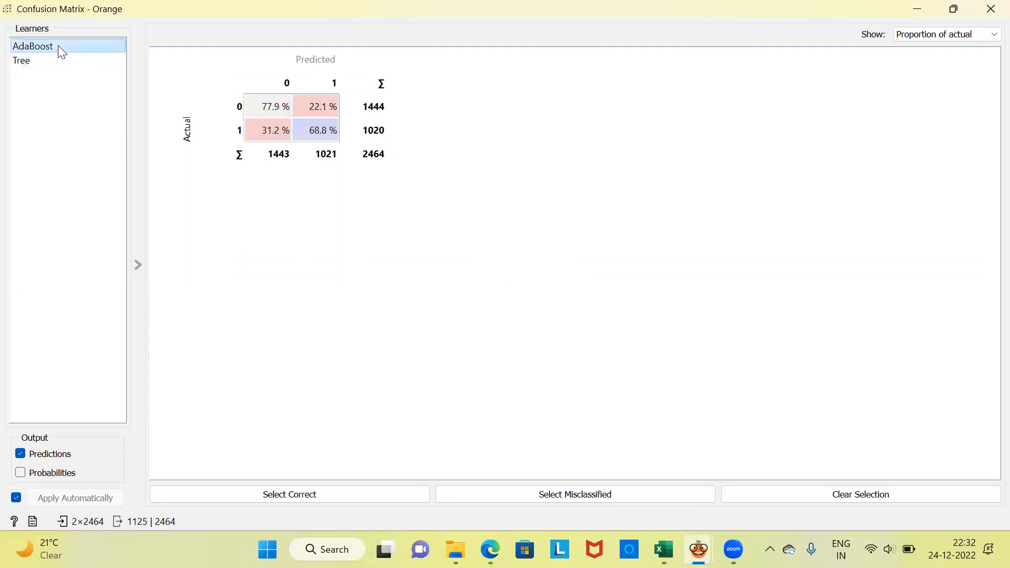
left_click(266, 112)
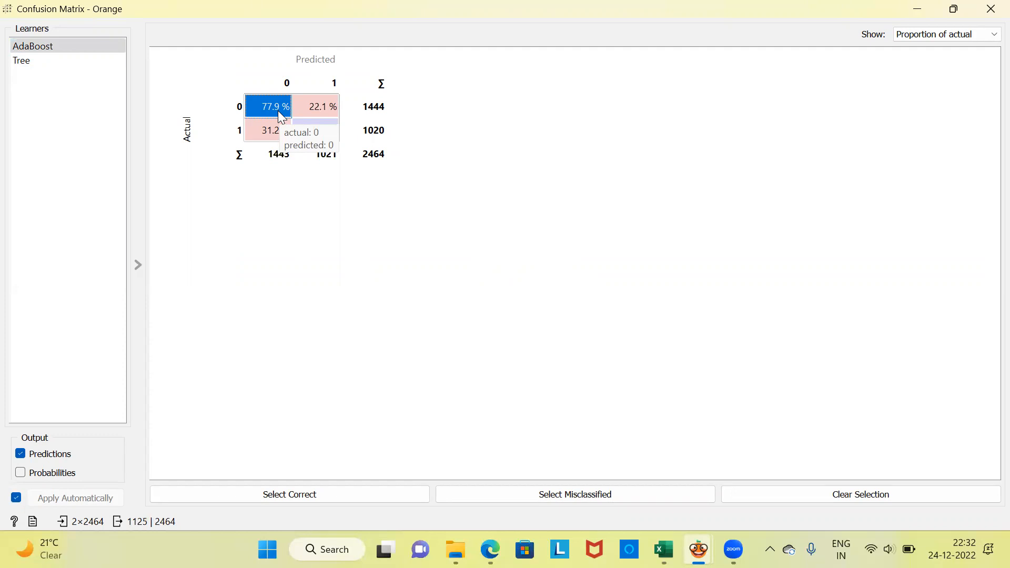
left_click(63, 62)
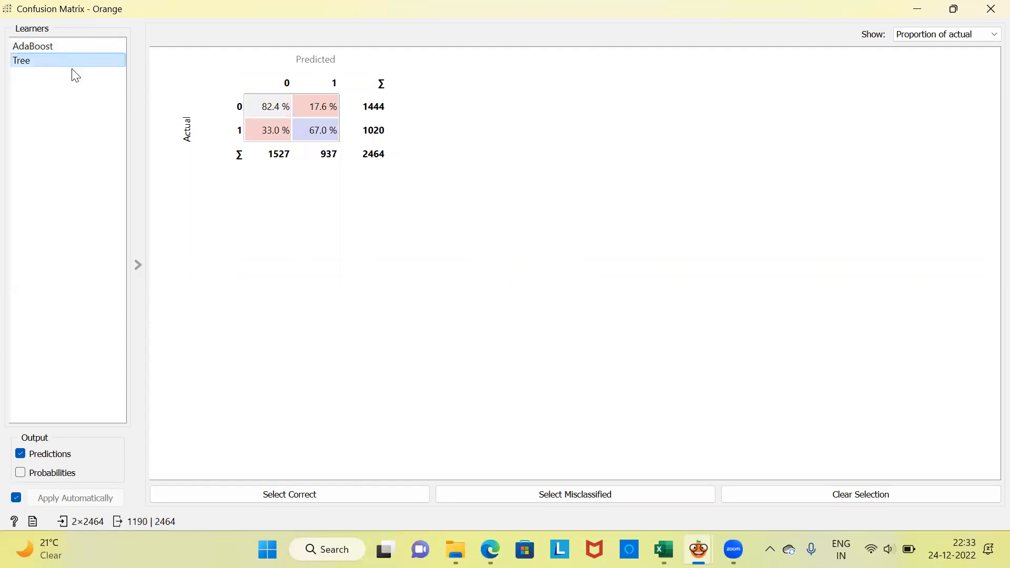
left_click(268, 111)
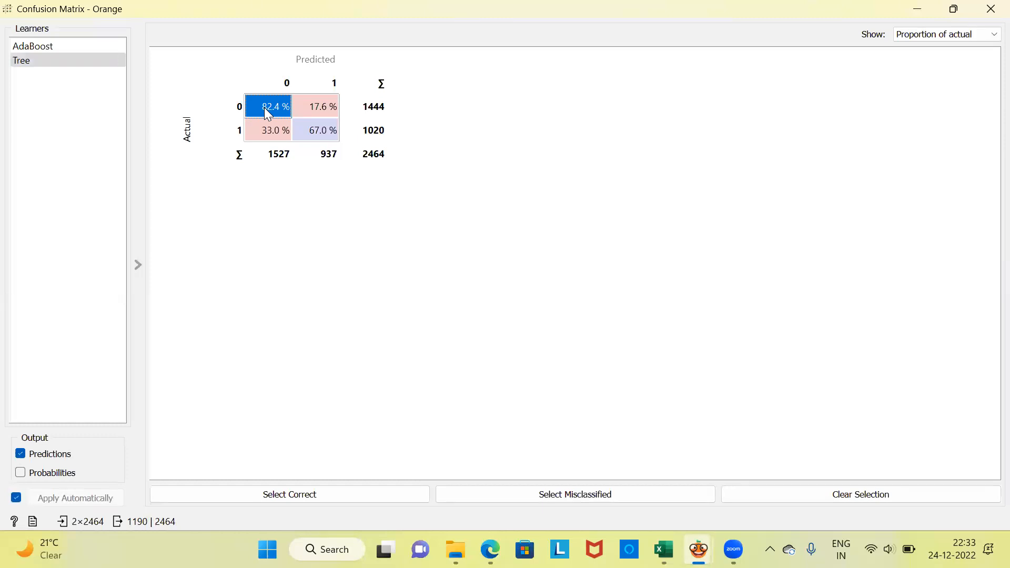
Compare the actual 1, predicted 1 cell for Tree and AdaBoost in the Confusion Matrix and close its window.
left_click(83, 61)
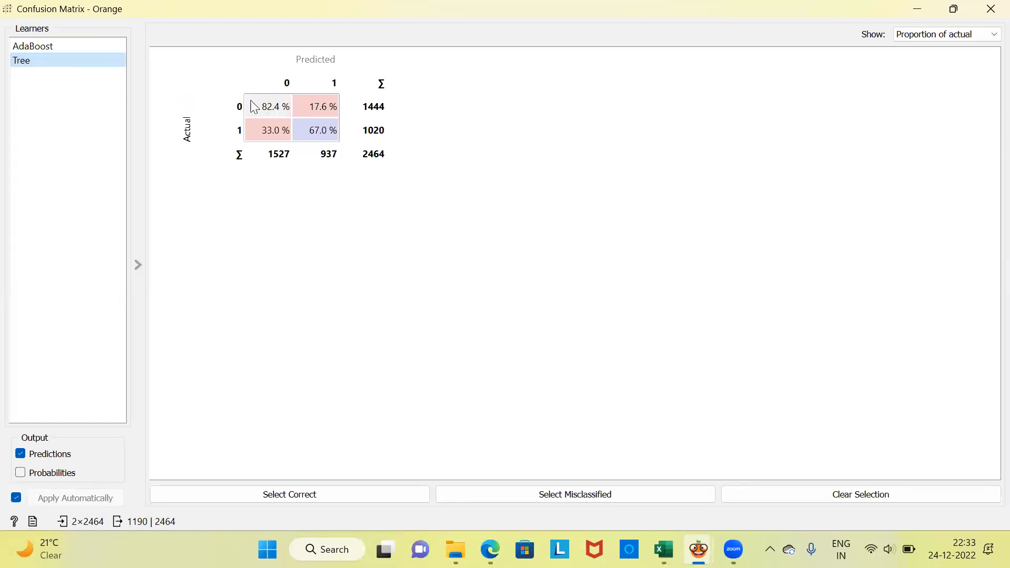
left_click(327, 131)
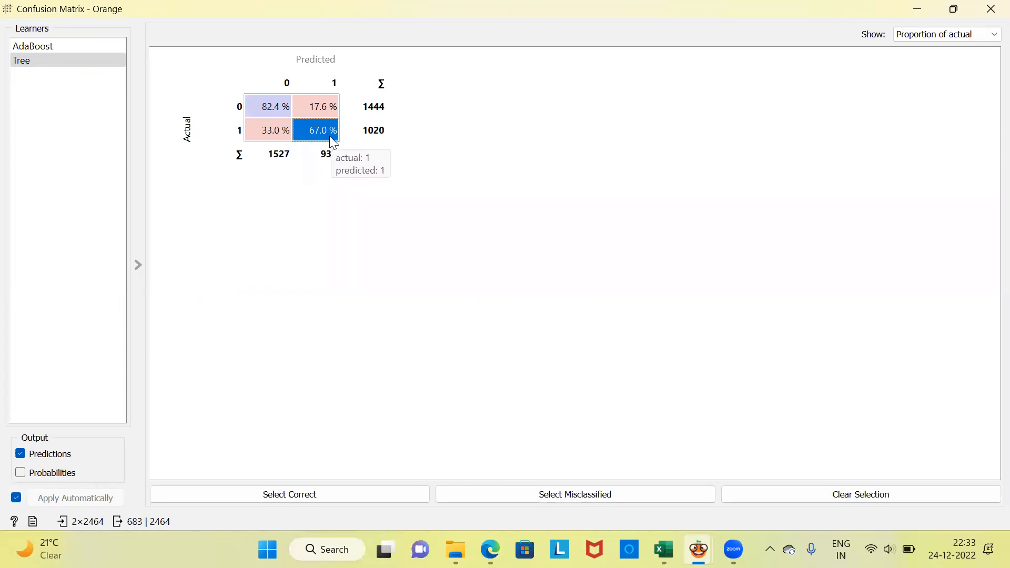
left_click(58, 45)
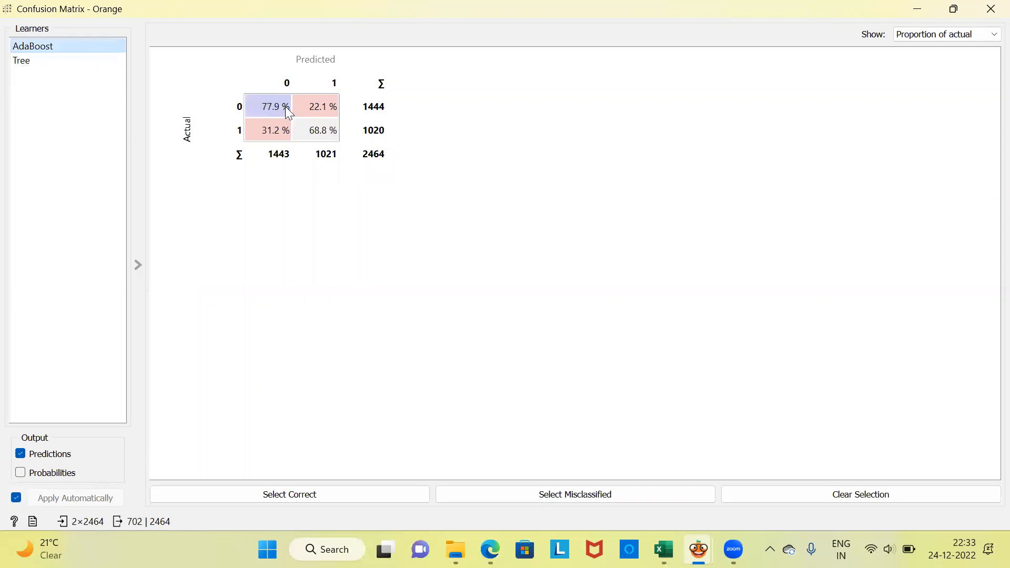
left_click(309, 127)
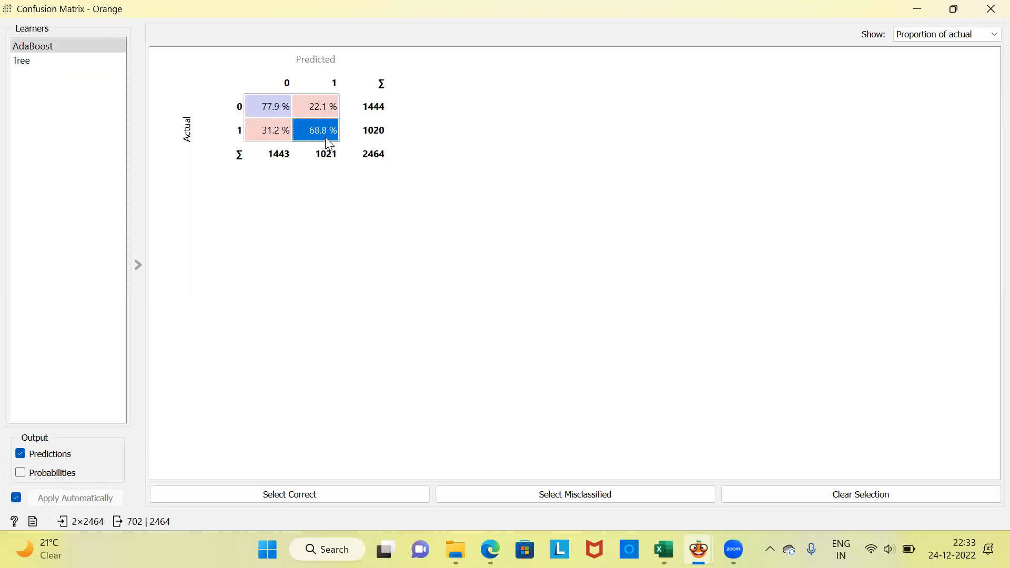
left_click(989, 9)
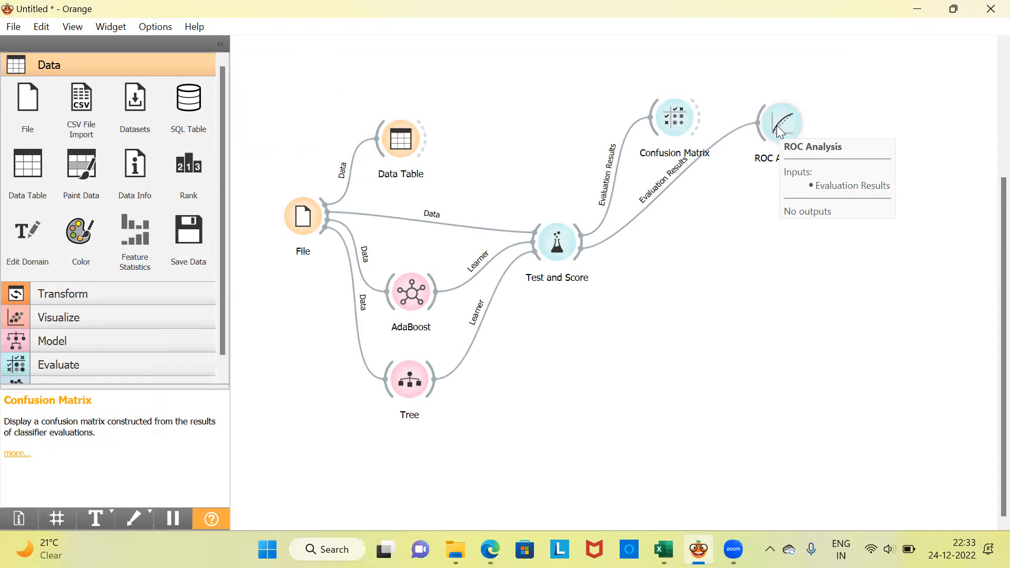
Compare the Tree and AdaBoost curves in ROC Analysis, hiding and reshowing Tree and inspecting its thresholds, and return to the workflow.
double_click(779, 129)
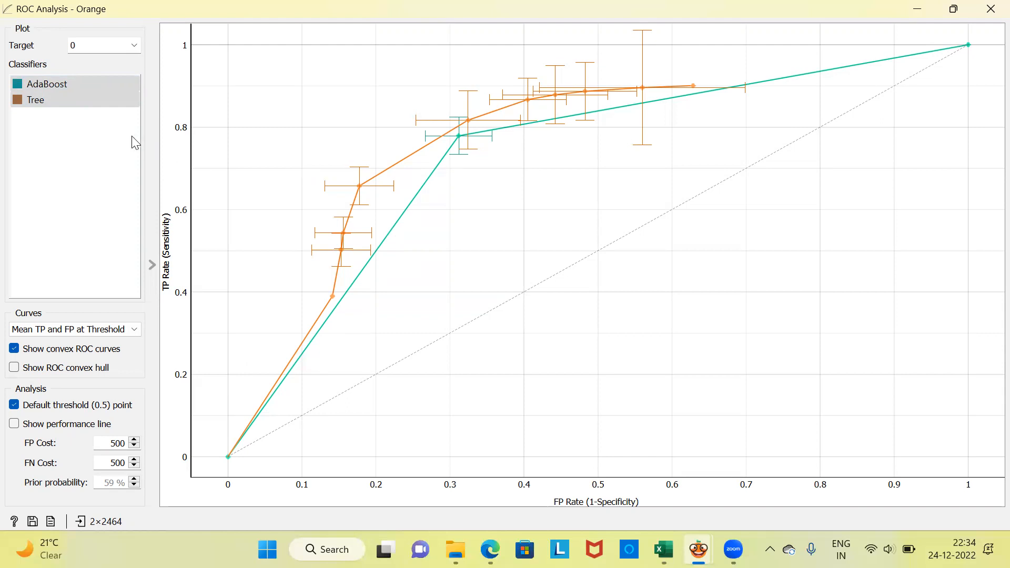
left_click(85, 104)
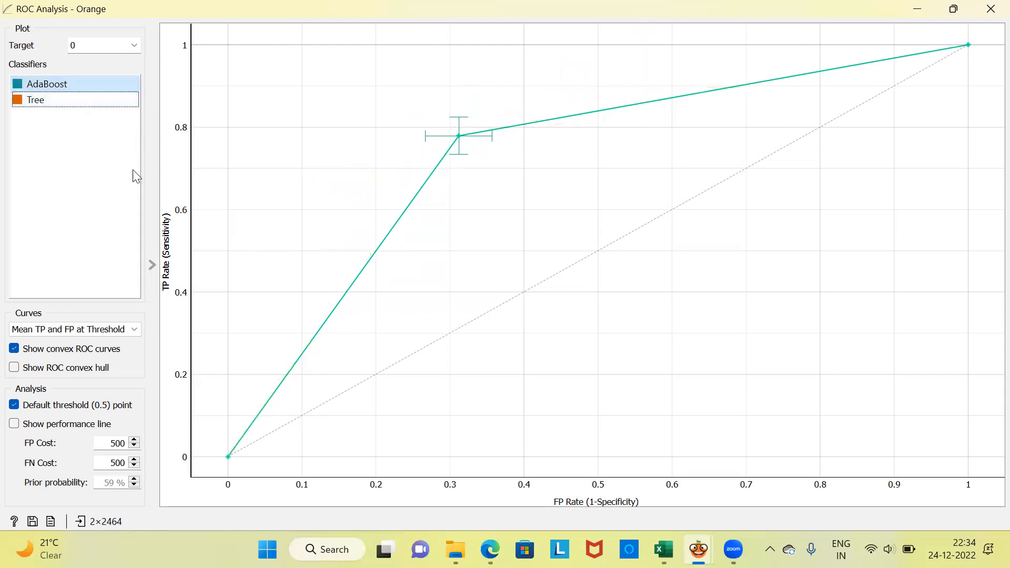
left_click(58, 106)
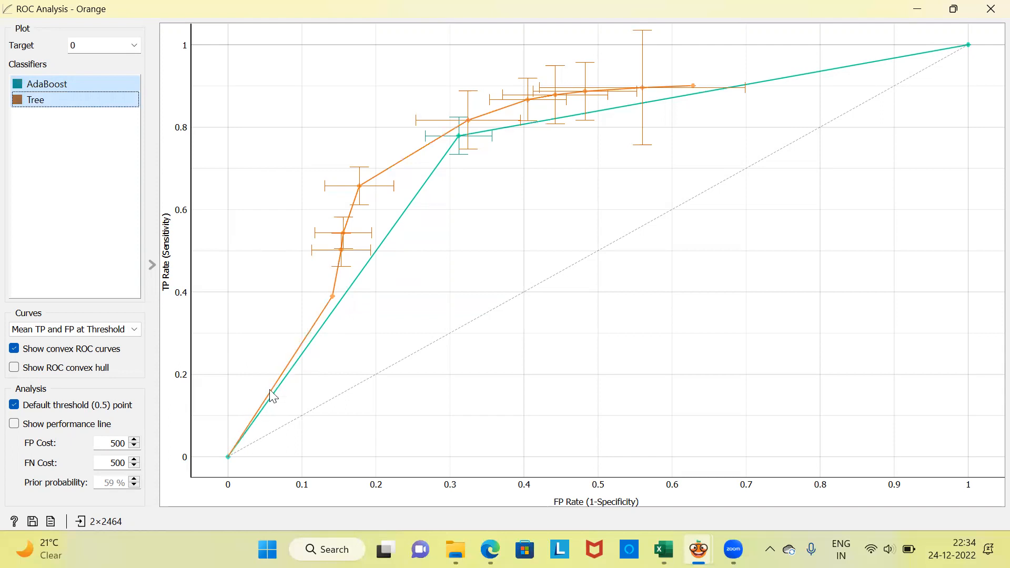
mouse_move(337, 304)
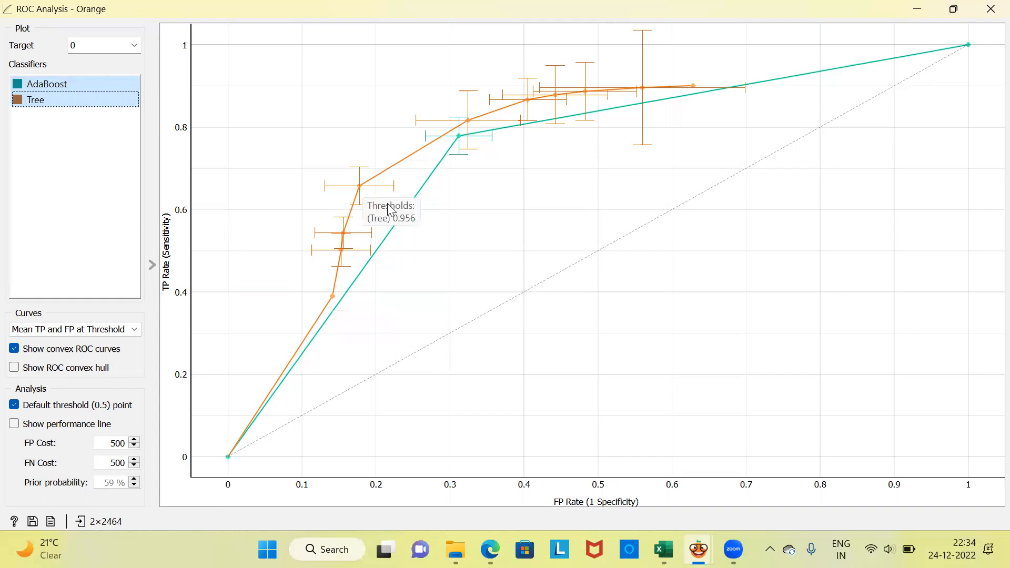
mouse_move(363, 193)
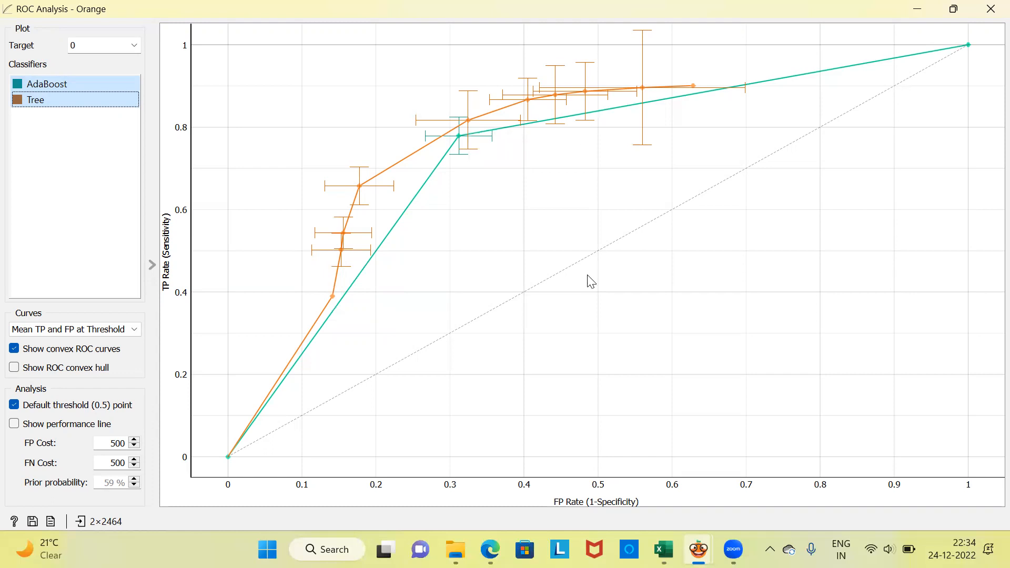
left_click(990, 9)
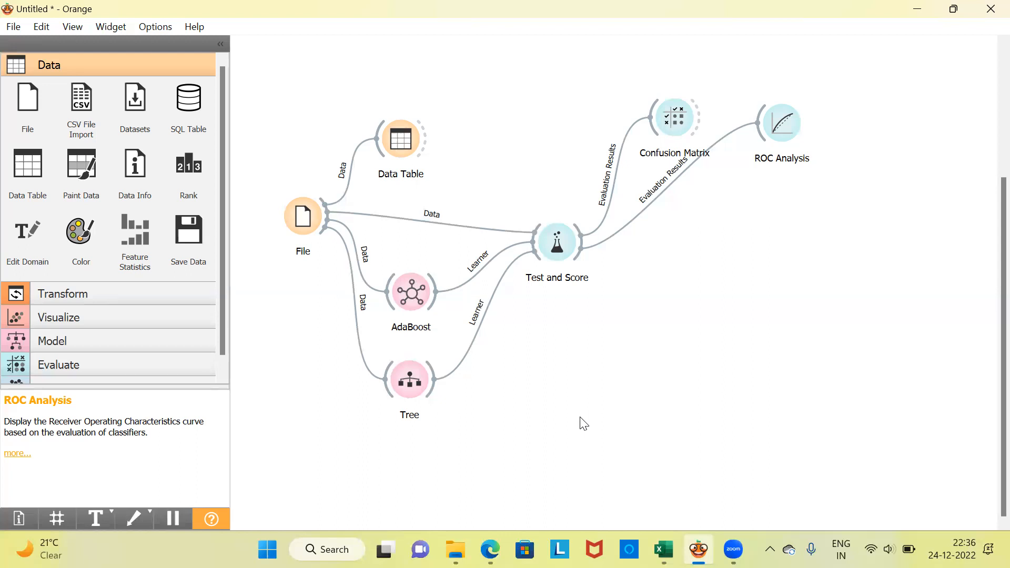
left_click(632, 76)
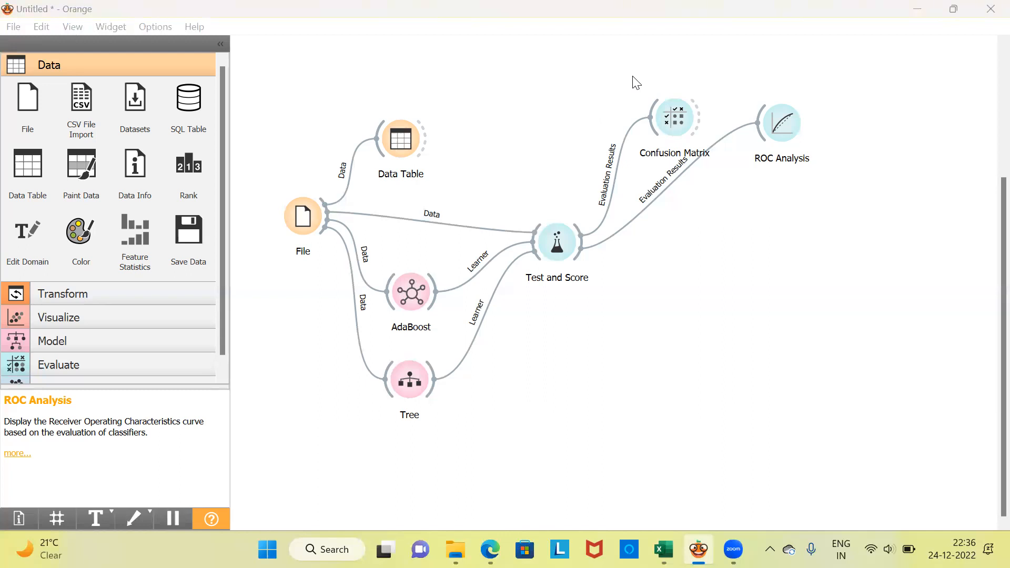